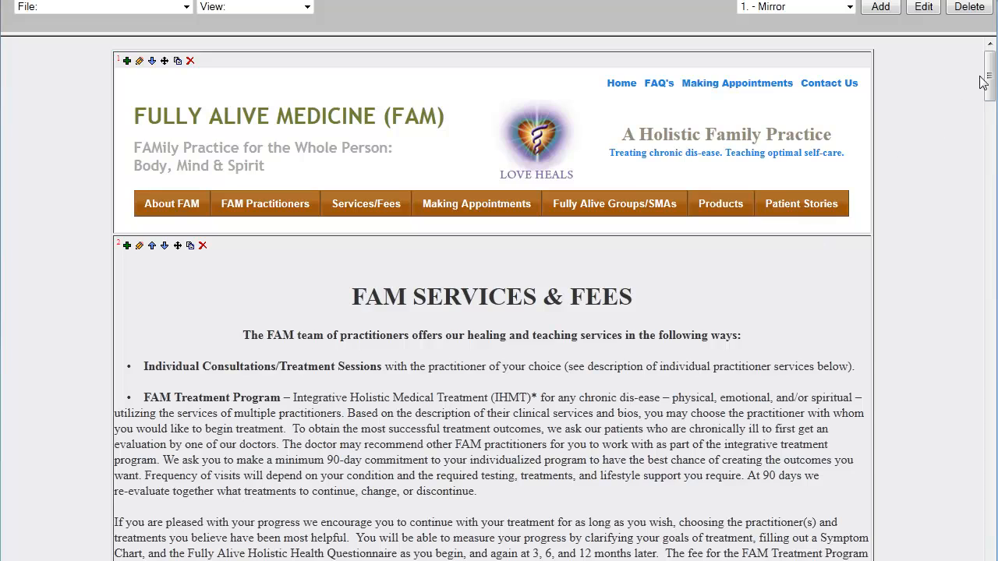
Add a FormBuilder block after block 10, the contact text at the end of the page
left_click_drag(992, 74, 990, 534)
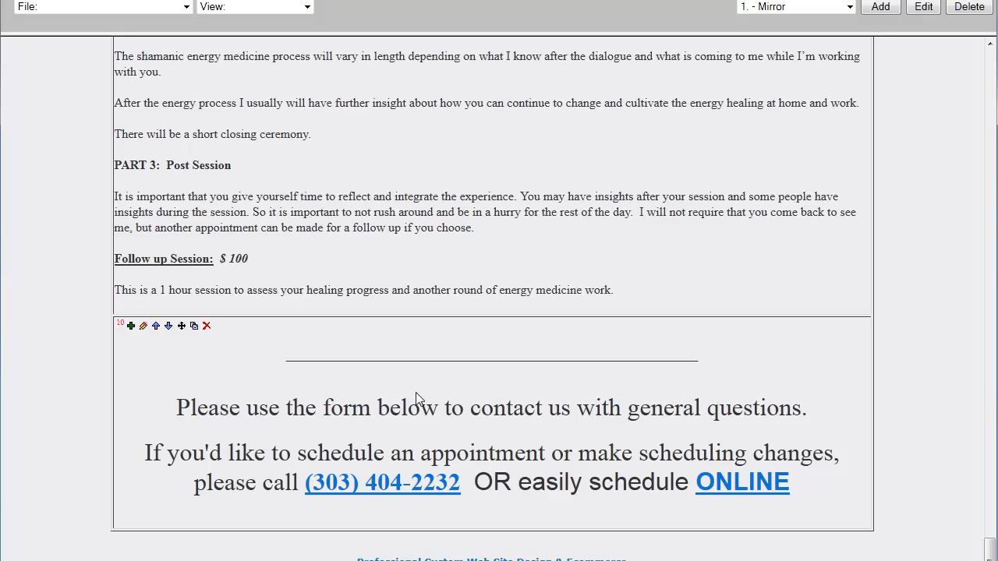
left_click(131, 328)
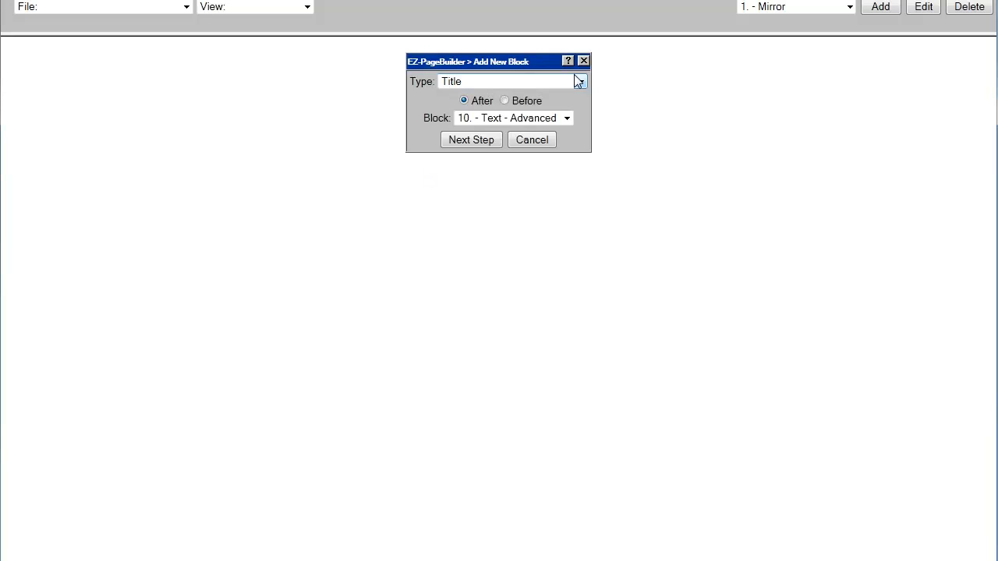
left_click(579, 83)
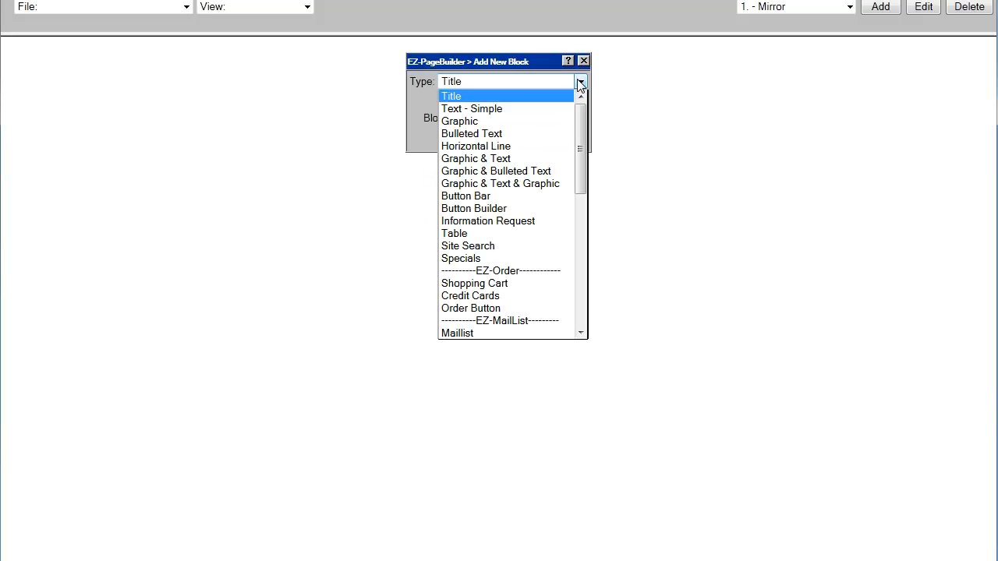
left_click_drag(579, 131, 581, 221)
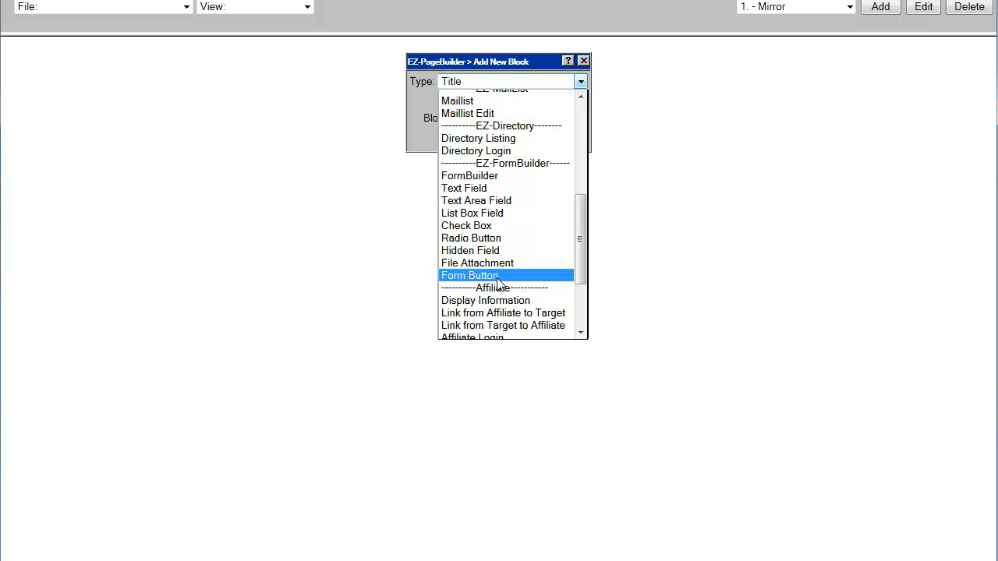
left_click(489, 176)
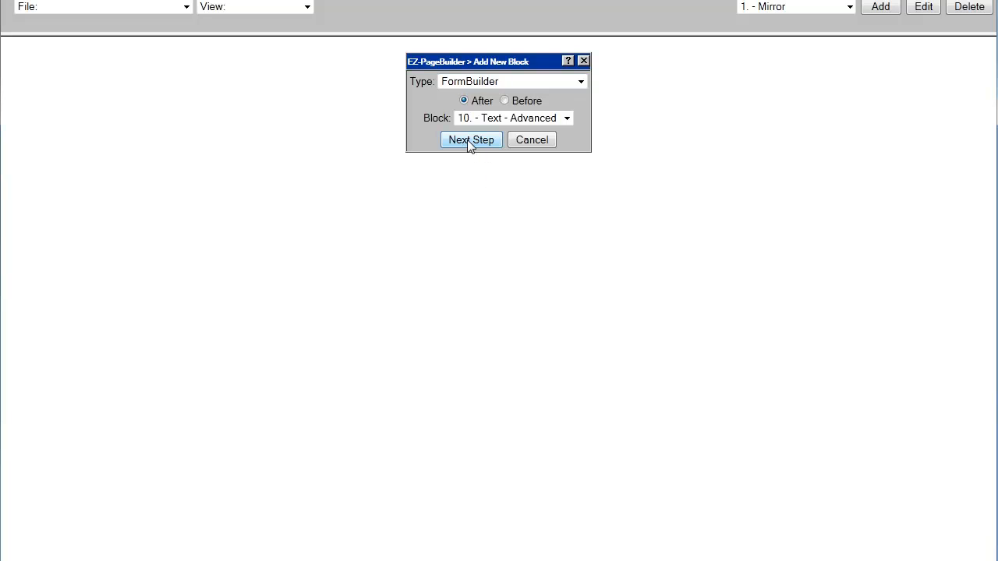
left_click(470, 141)
Enter the support email address as the recipient of the form information
left_click(415, 109)
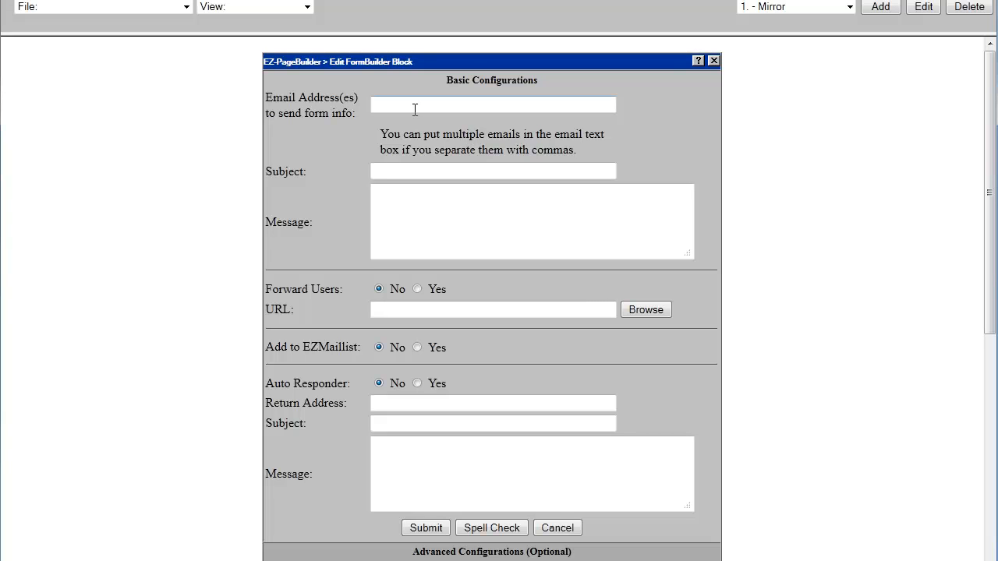
type("sup")
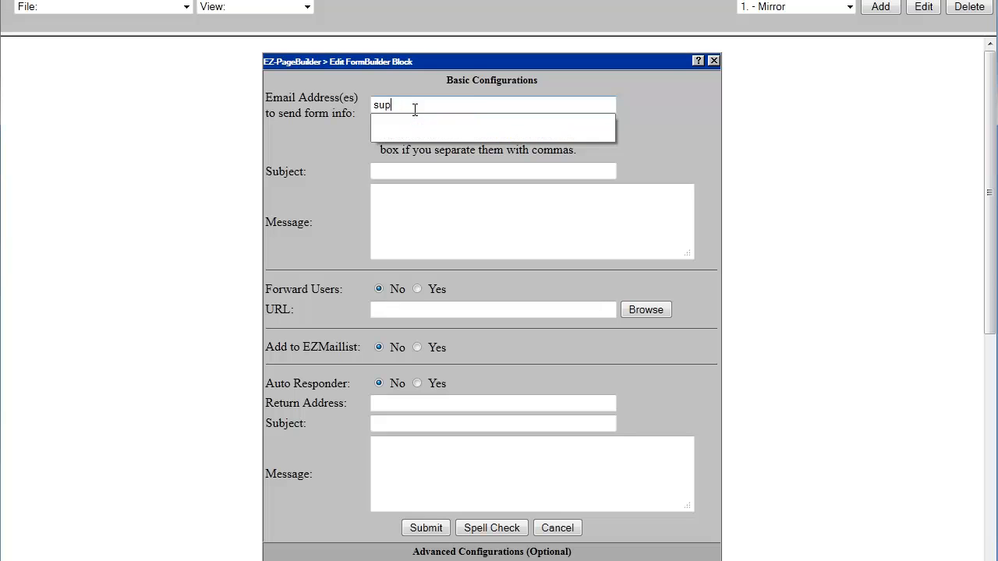
key("BackSpace")
key("BackSpace")
key("BackSpace")
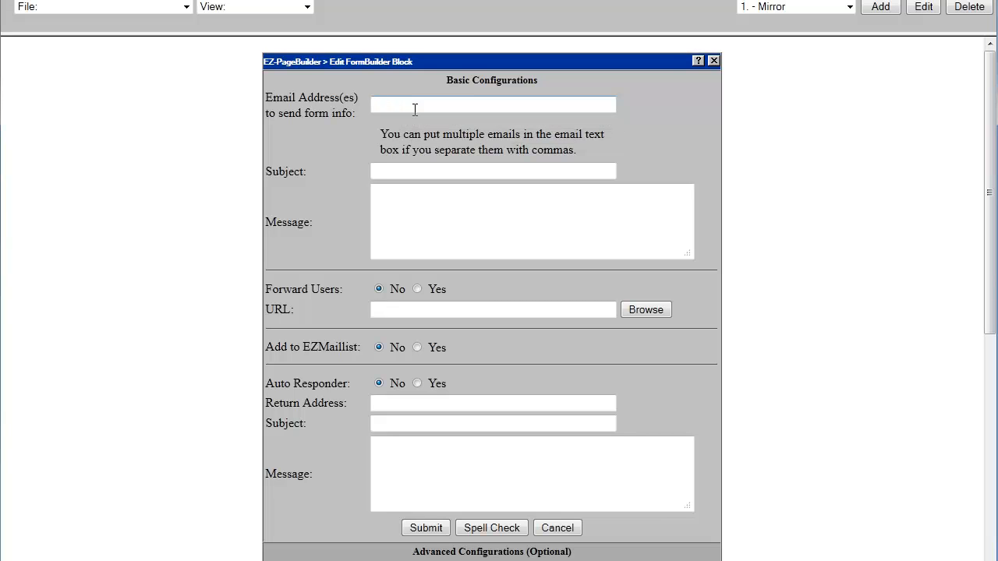
type("support")
key("Down")
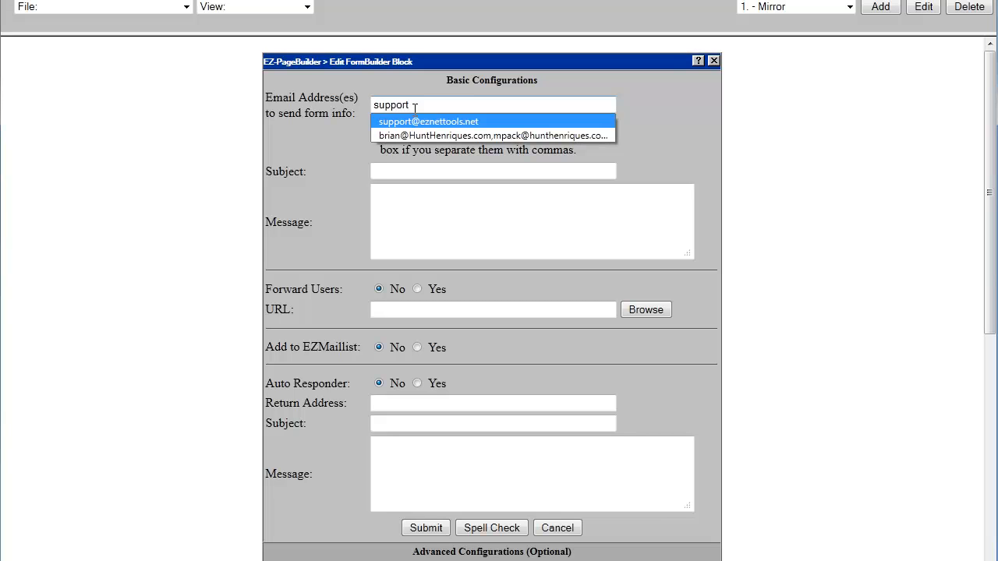
key("Return")
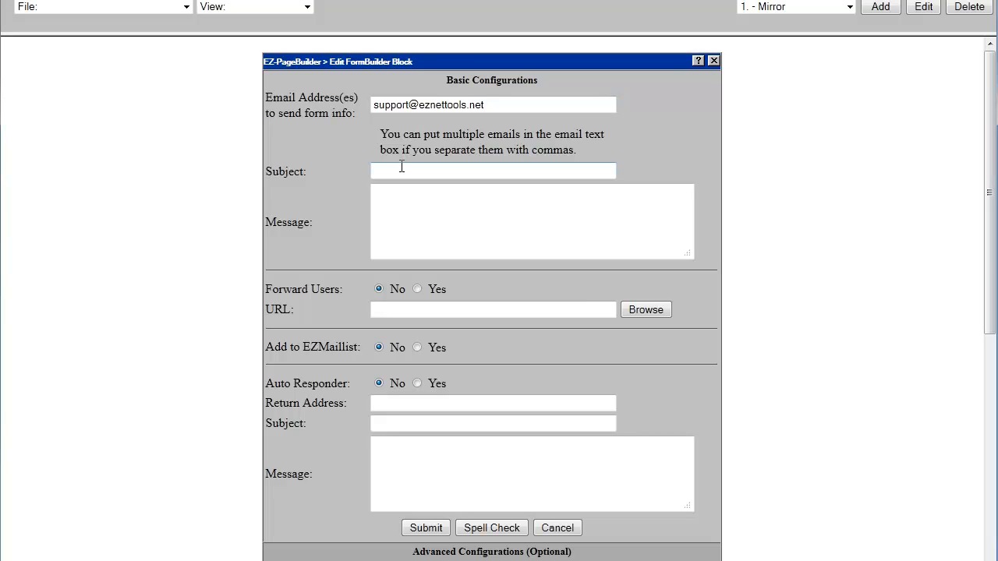
Set the subject of the form email to "new customer question"
left_click(409, 168)
left_click(401, 211)
type("new customer question")
left_click(400, 224)
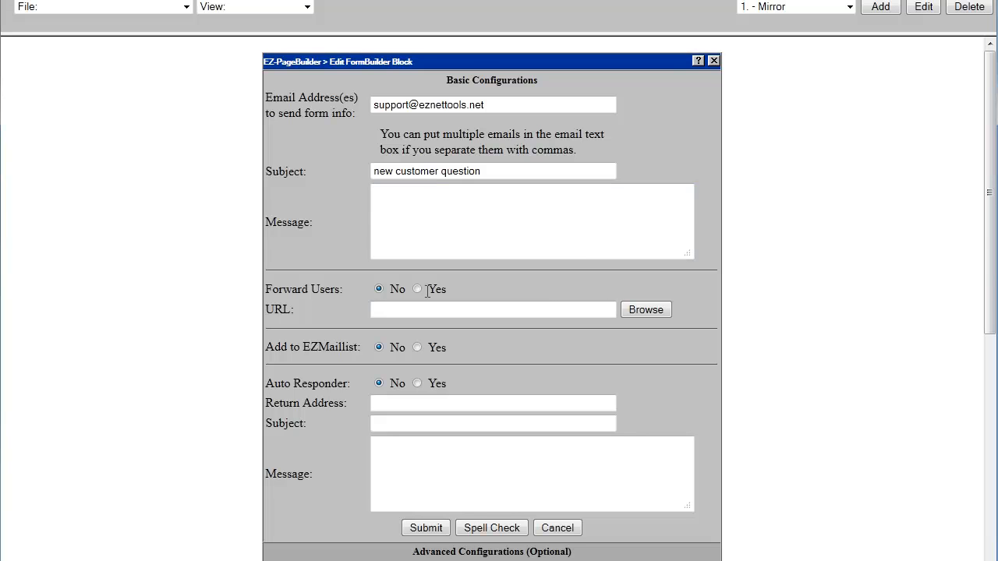
Enable the form's auto responder and enter the support email as its return address
scroll(472, 348, "down", 2)
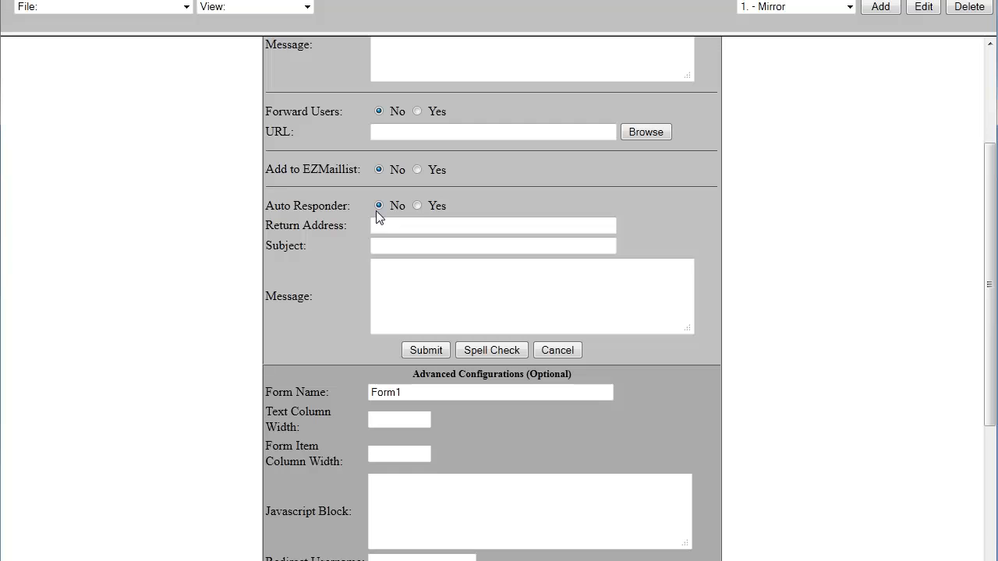
left_click(417, 206)
left_click(407, 223)
type("s")
key("Down")
key("Return")
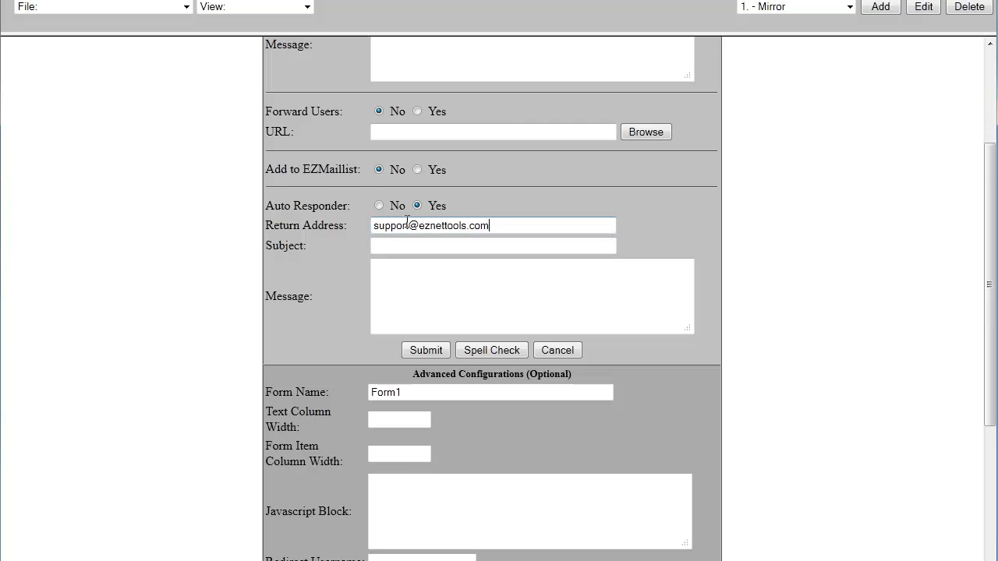
Set the auto responder's subject to "Thank you!"
left_click(389, 245)
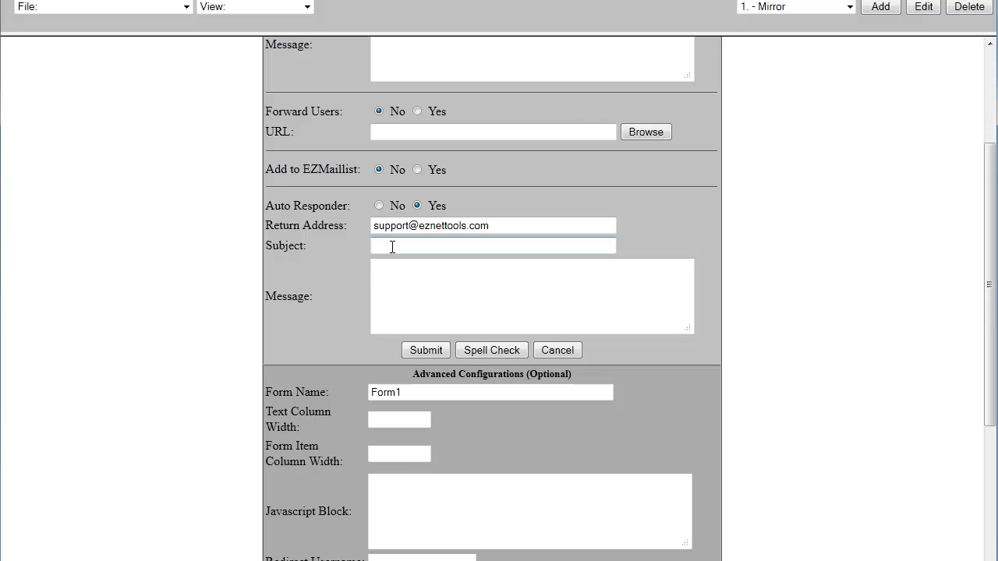
type("Th")
key("Down")
key("Return")
left_click(437, 280)
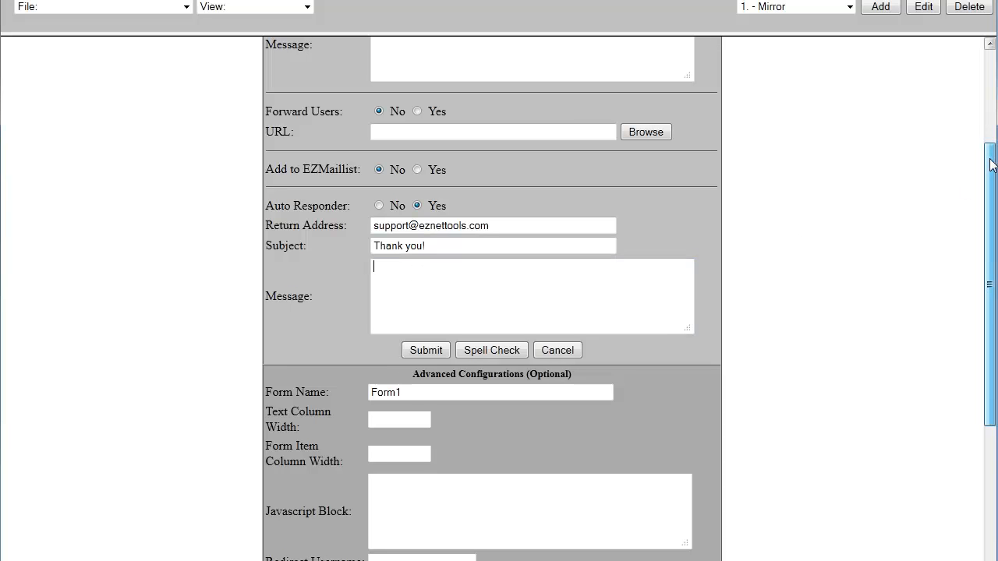
Name the form "questions" in the advanced configuration and submit the FormBuilder block
scroll(992, 163, "down", 5)
left_click(412, 211)
left_click_drag(412, 212, 361, 216)
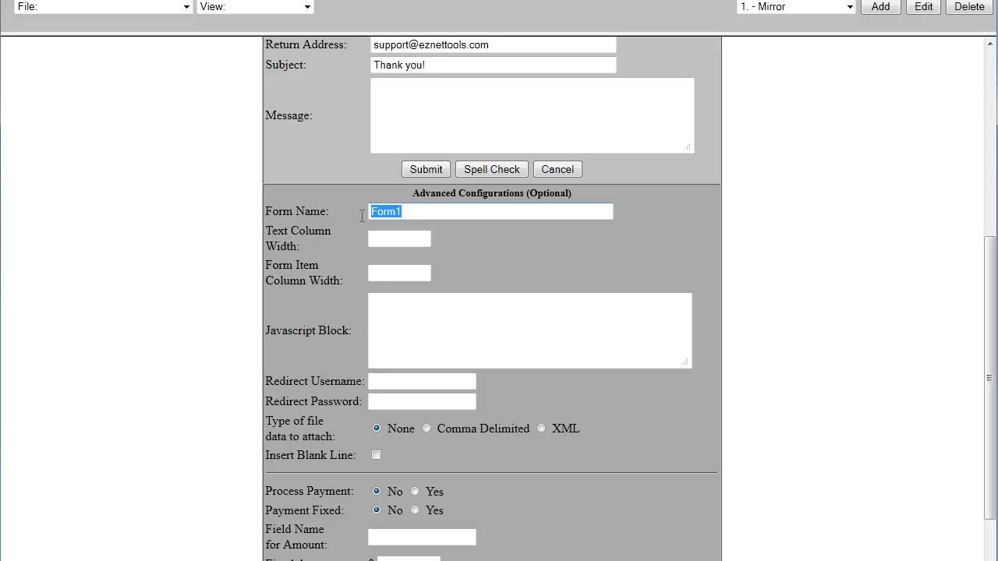
type("question")
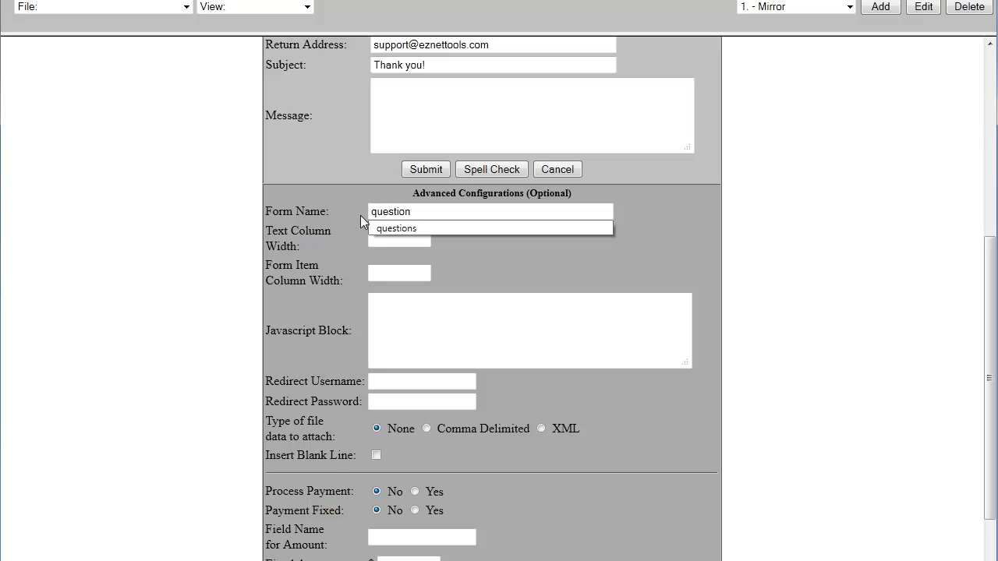
left_click(433, 228)
left_click(391, 301)
scroll(476, 343, "down", 2)
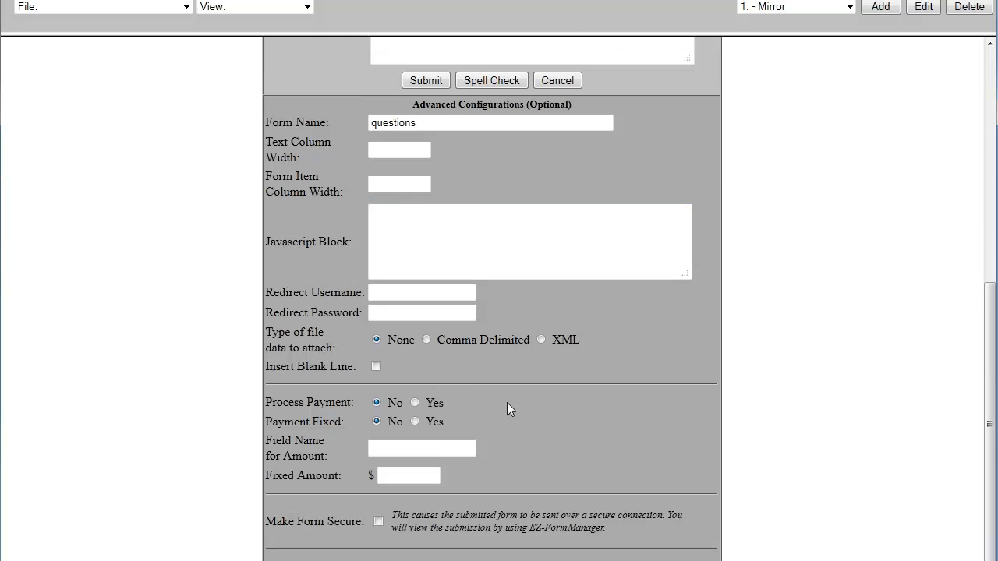
scroll(530, 425, "down", 1)
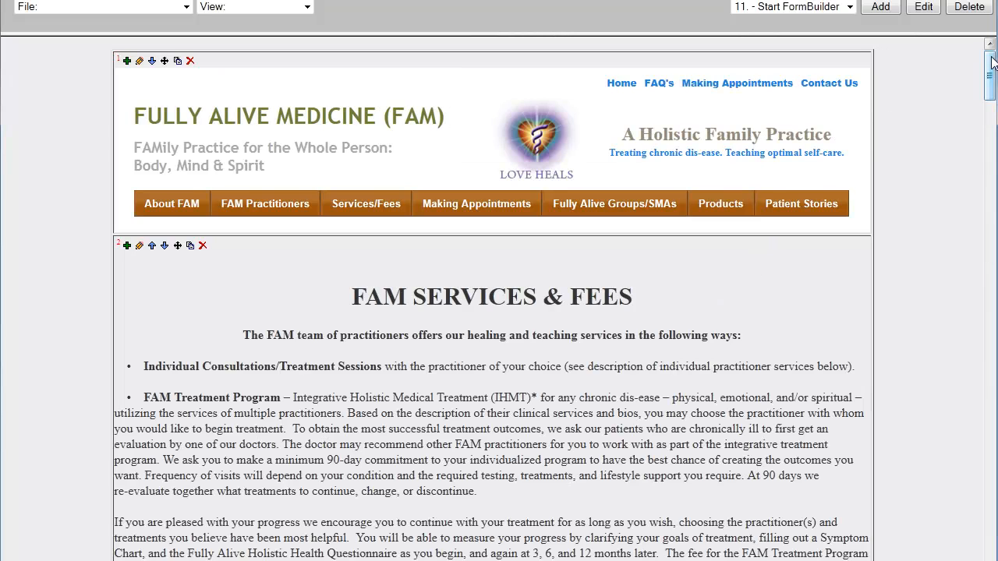
Add a Text Field block before the form's Email field, block 11.1
left_click_drag(988, 74, 984, 125)
left_click_drag(984, 505, 987, 542)
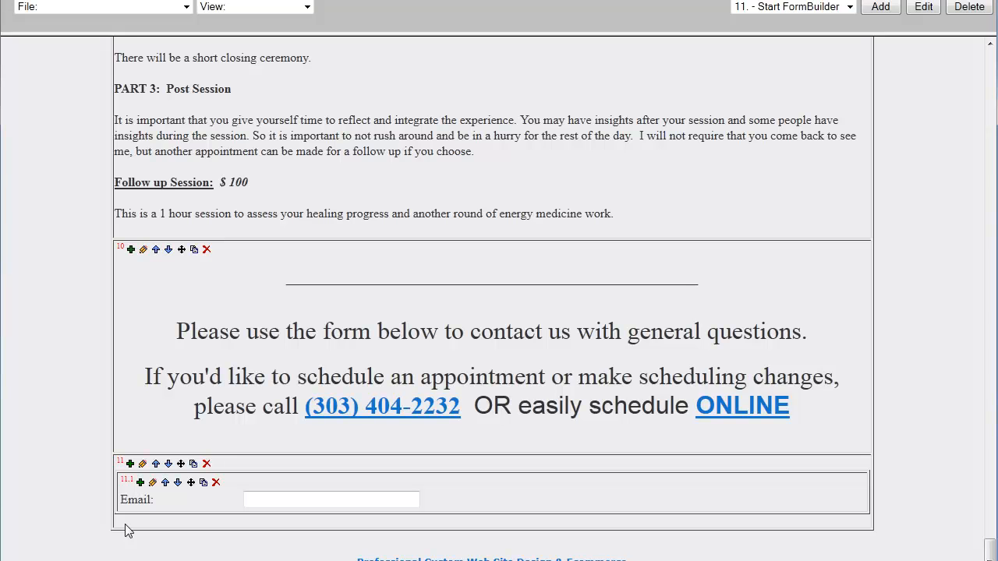
left_click(140, 484)
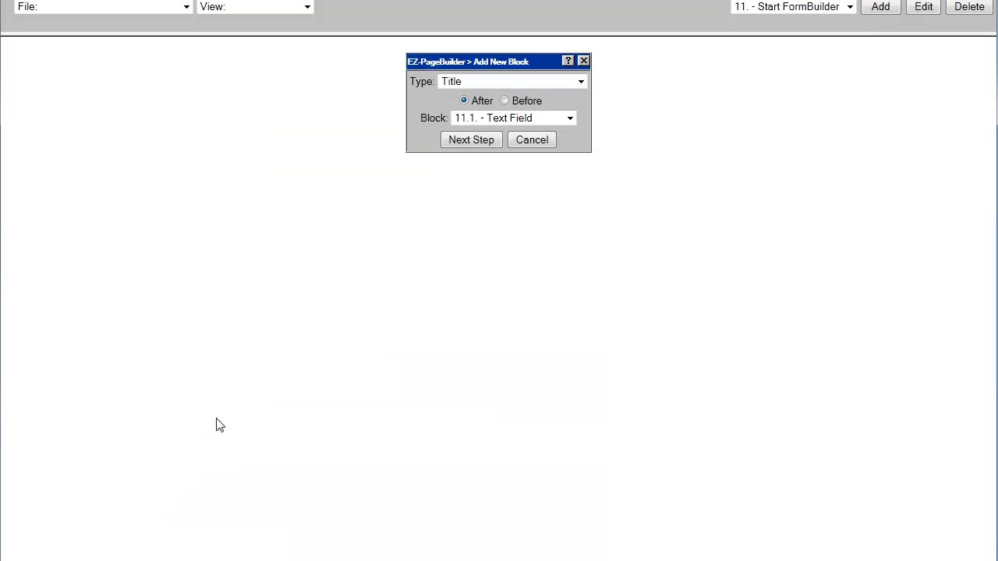
left_click(576, 87)
left_click_drag(582, 128, 586, 220)
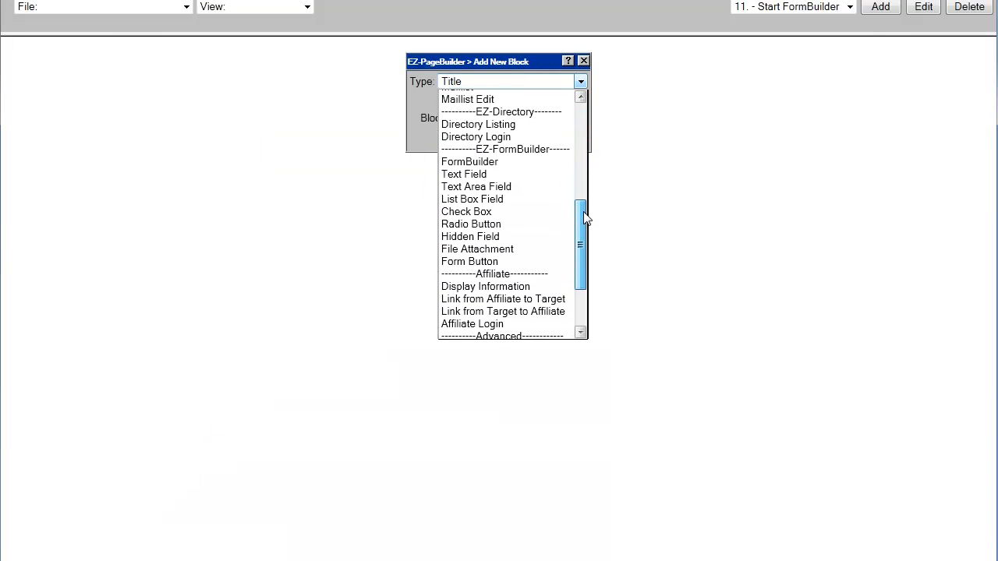
left_click(485, 177)
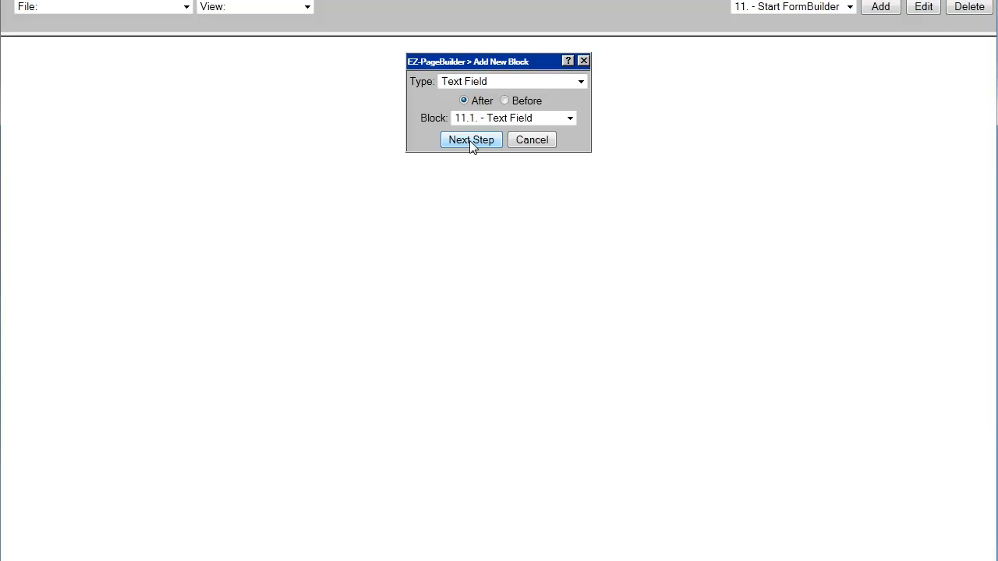
left_click(504, 100)
left_click(485, 142)
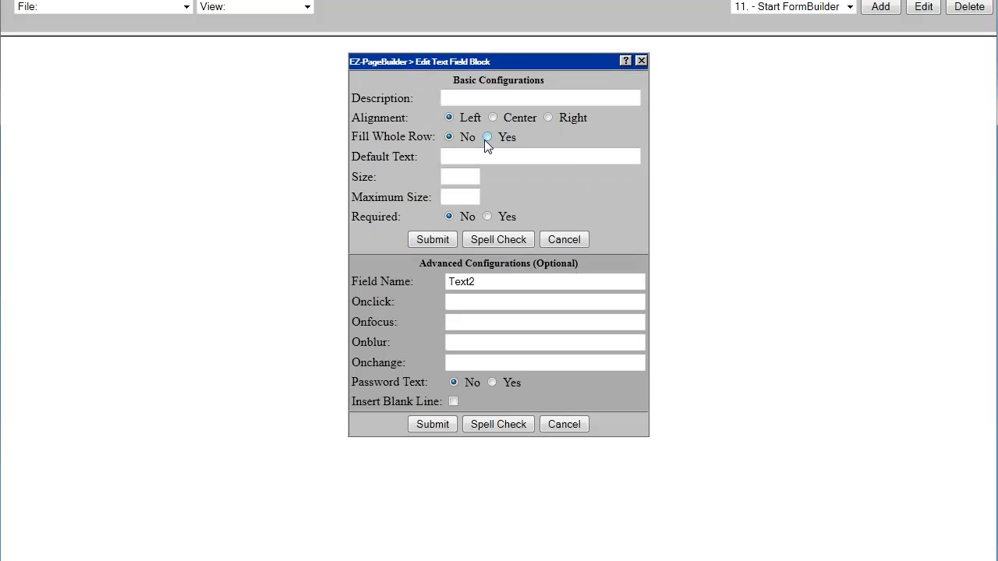
Give the text field the description "Name:", a size of 35 and a maximum size of 50
left_click(469, 97)
type("N")
key("Down")
key("Return")
left_click(454, 176)
type("35")
left_click(450, 193)
type("50")
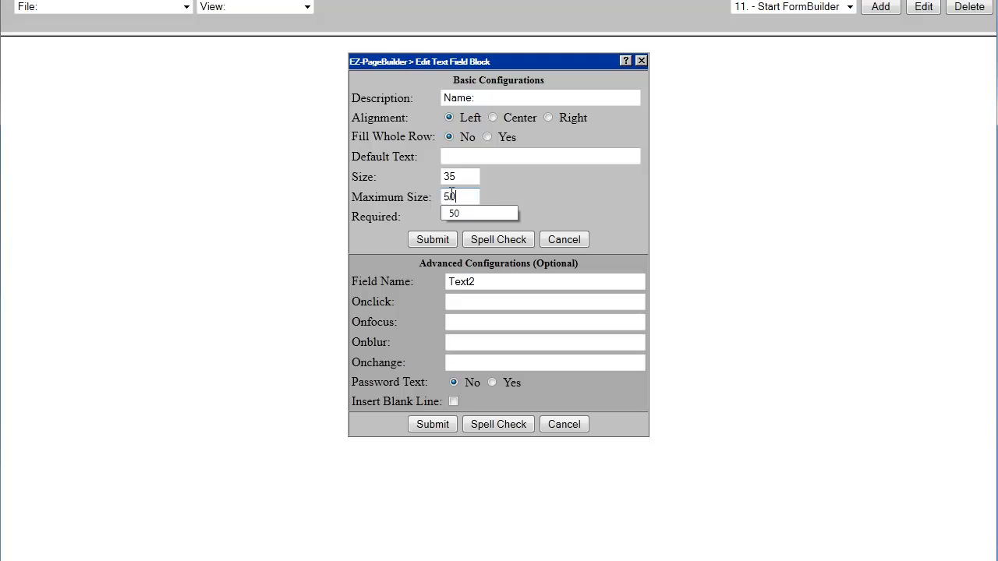
left_click(560, 189)
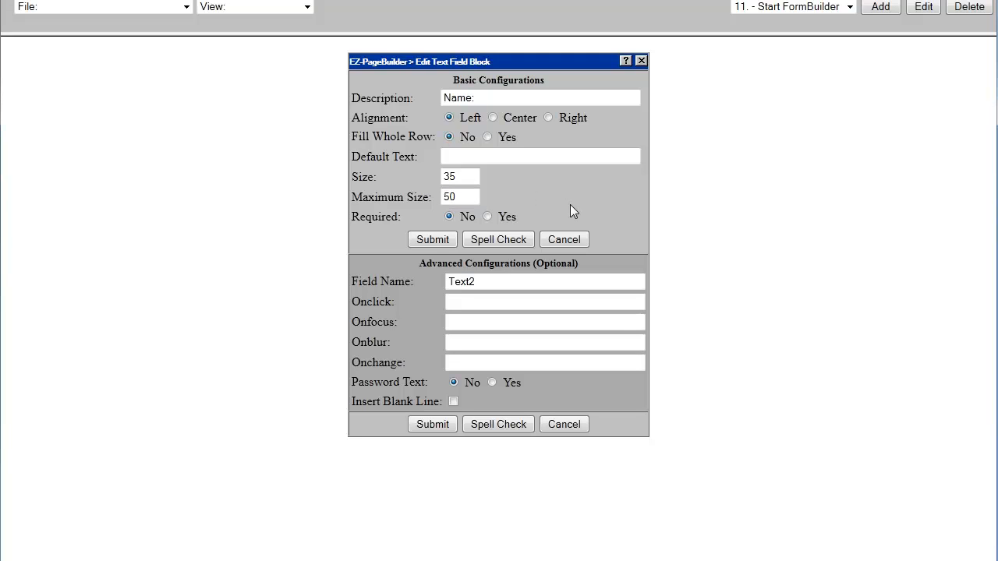
Make the text field required, set its field name to "name" and submit the block
left_click(487, 217)
double_click(449, 282)
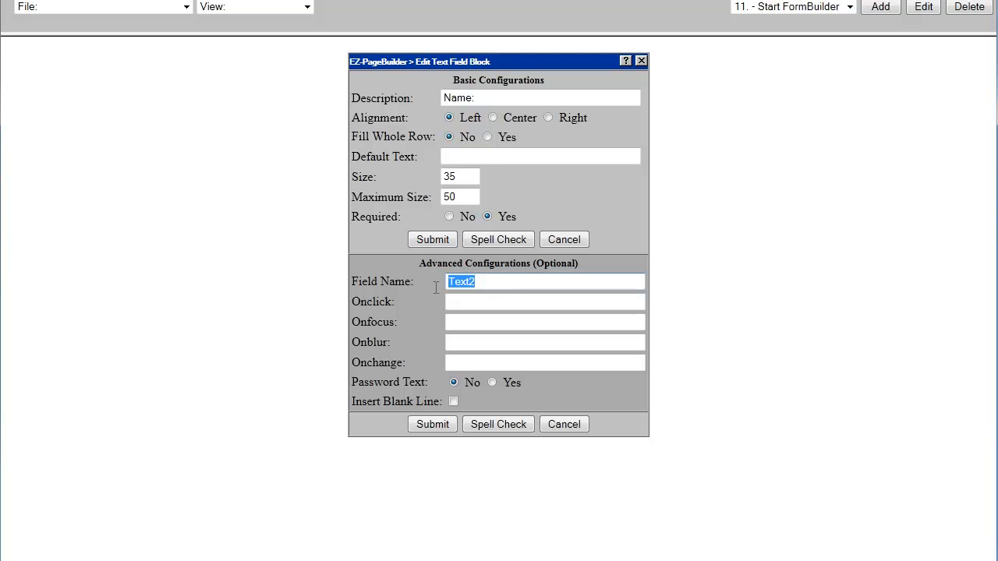
type("name")
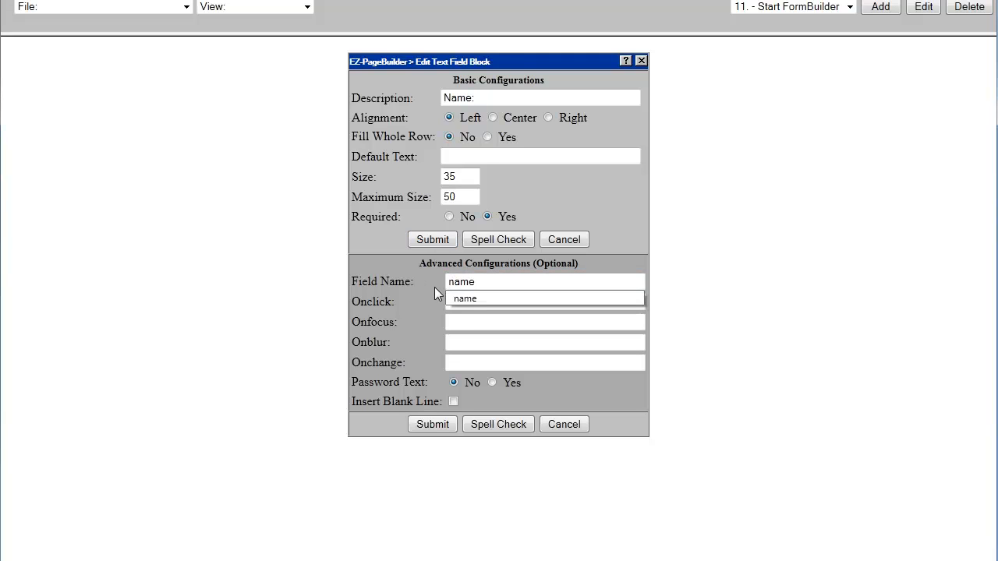
left_click(433, 240)
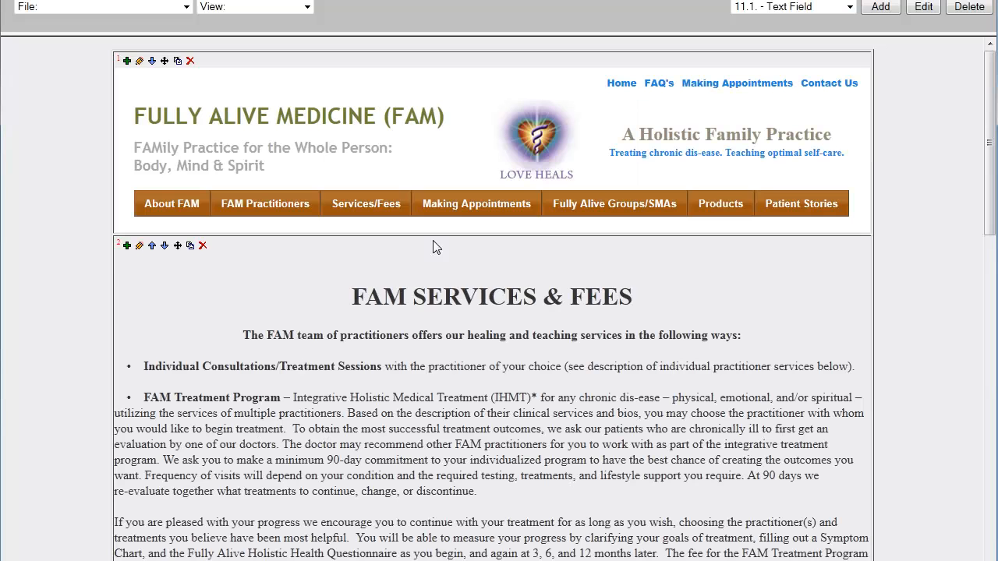
Add a Text Area Field block after the form's Email field, block 11.2
left_click_drag(989, 58, 990, 551)
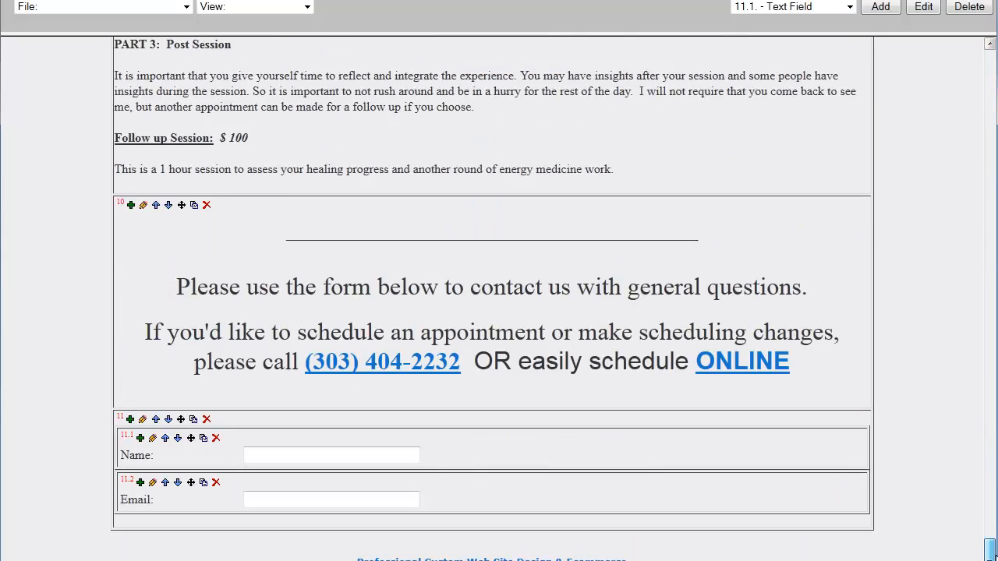
left_click(141, 484)
left_click(581, 82)
left_click_drag(580, 113, 578, 210)
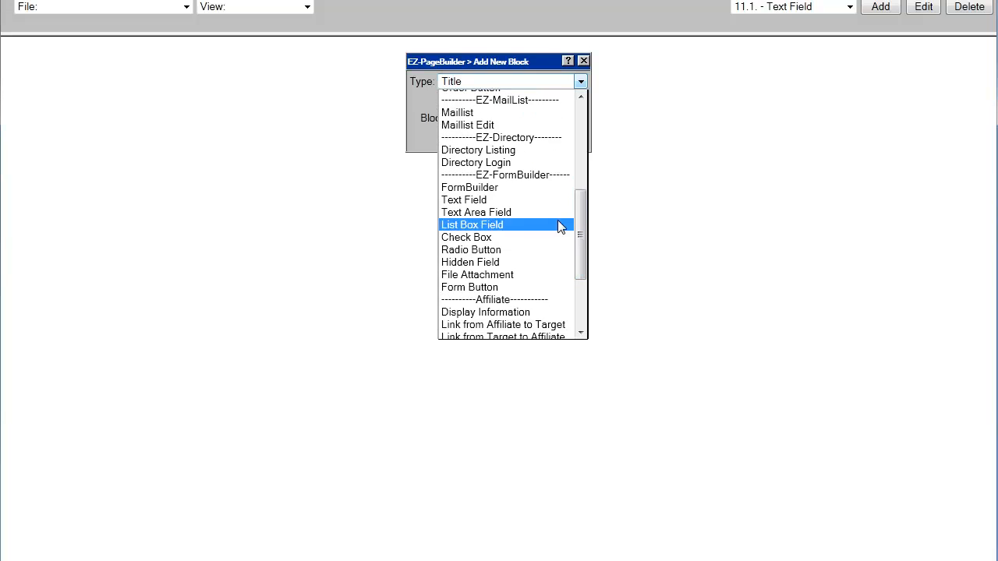
left_click(495, 212)
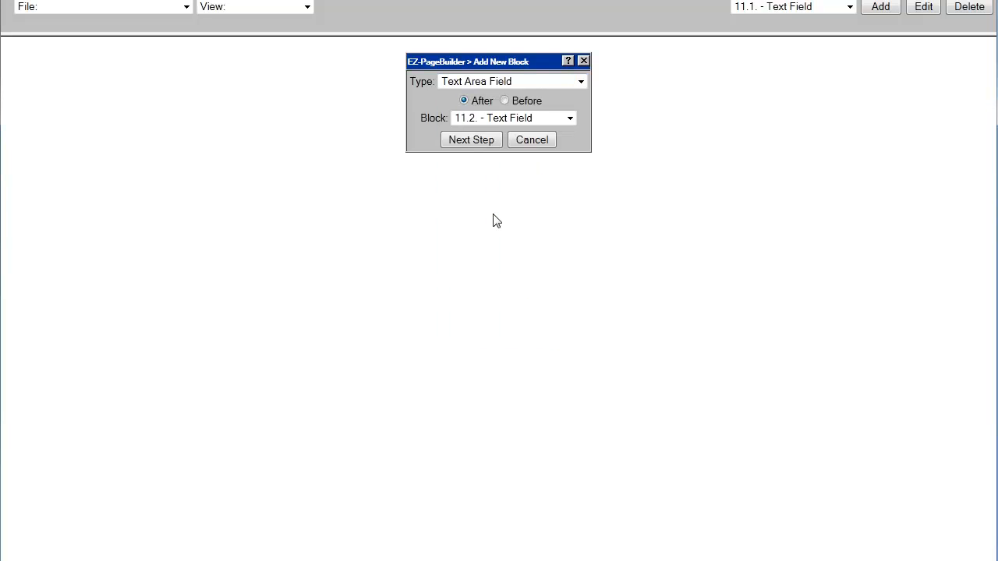
left_click(471, 141)
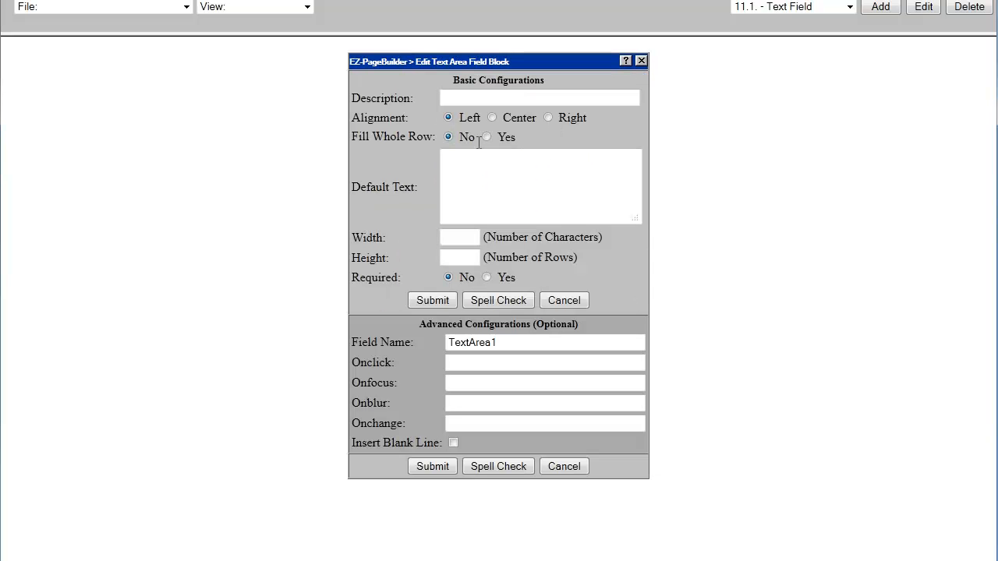
Set the text area field's description to "Comments:"
left_click(475, 97)
type("A")
key("Down")
key("Return")
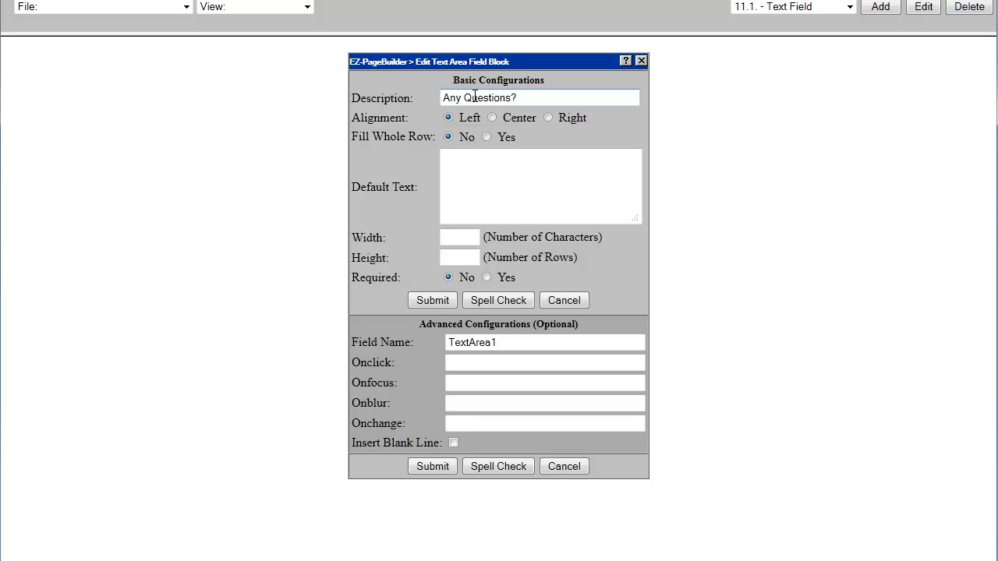
key("BackSpace")
key("BackSpace")
key("BackSpace")
key("BackSpace")
key("BackSpace")
key("BackSpace")
key("BackSpace")
key("BackSpace")
key("BackSpace")
key("BackSpace")
key("BackSpace")
key("BackSpace")
key("BackSpace")
key("BackSpace")
type("Comments:")
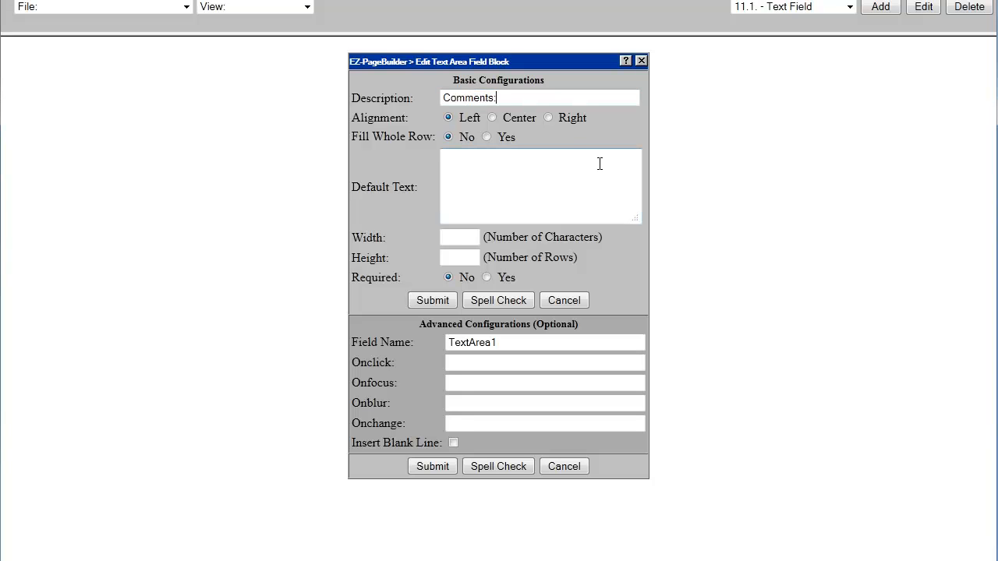
Change the text area field's description to "Any Questions?"
left_click_drag(508, 97, 399, 98)
type("A")
key("Down")
key("Return")
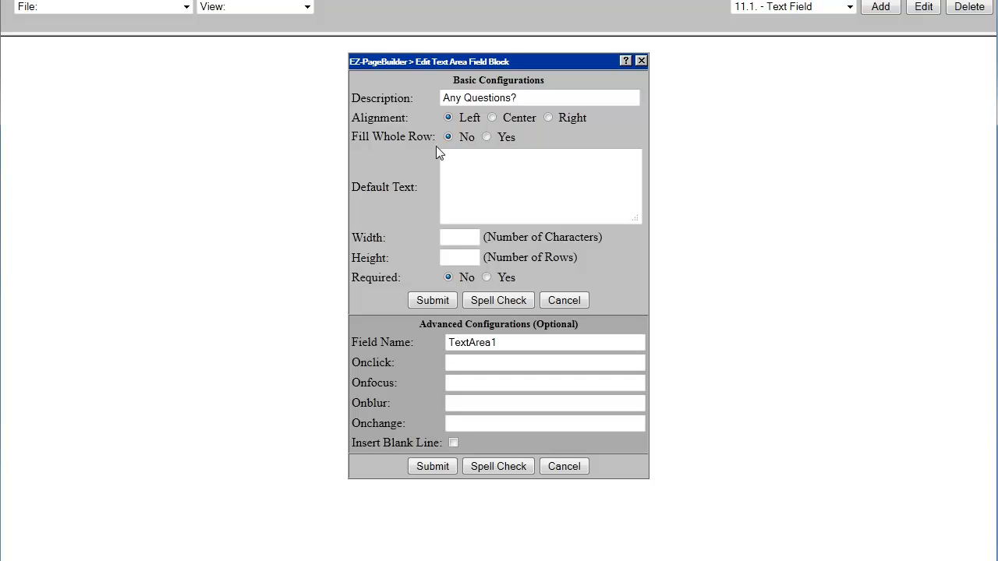
Make the text area fill the whole row, set its width to 35 characters and height to 10 rows, and submit the block
left_click(487, 138)
left_click(479, 157)
left_click(463, 234)
type("35")
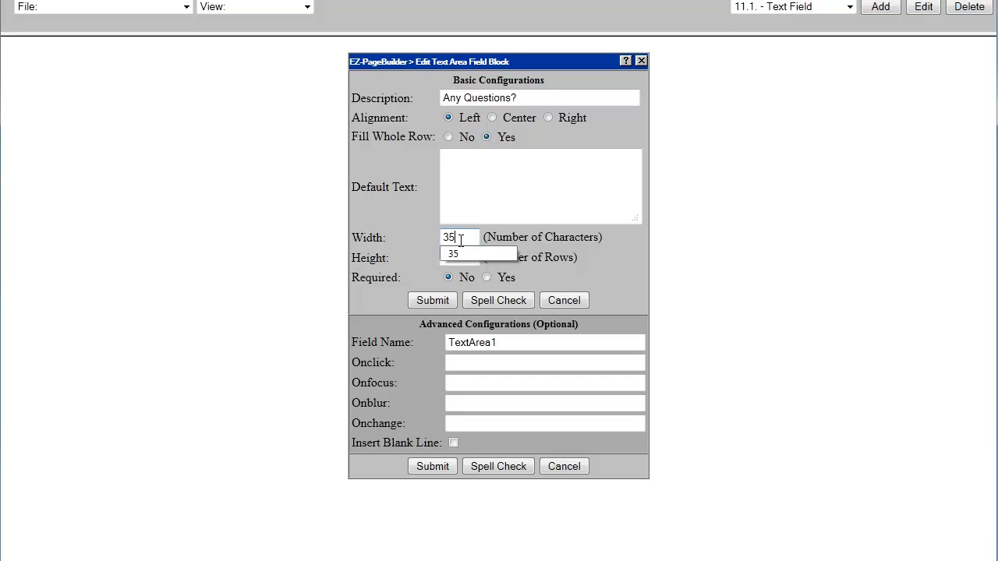
left_click(449, 258)
double_click(448, 259)
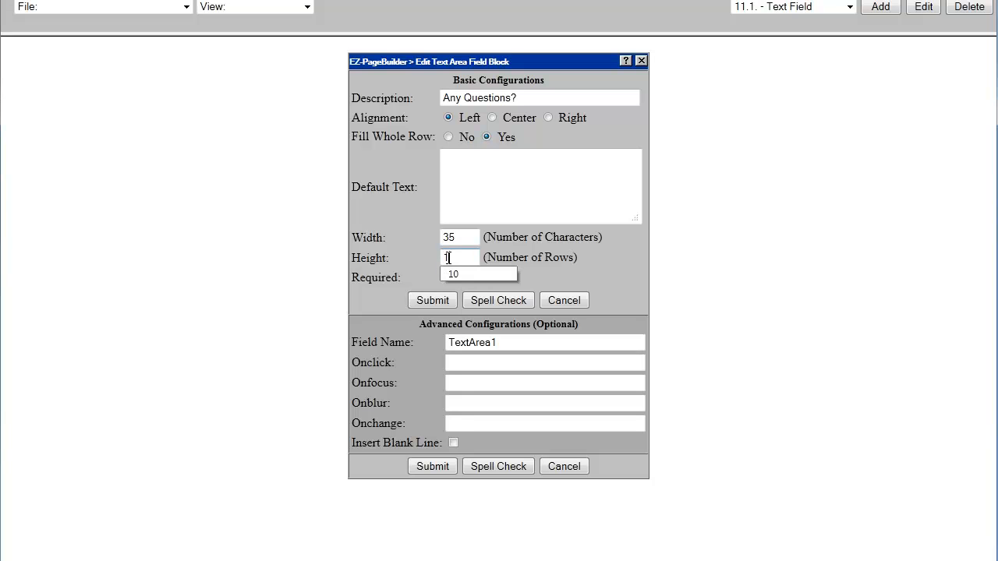
left_click(448, 271)
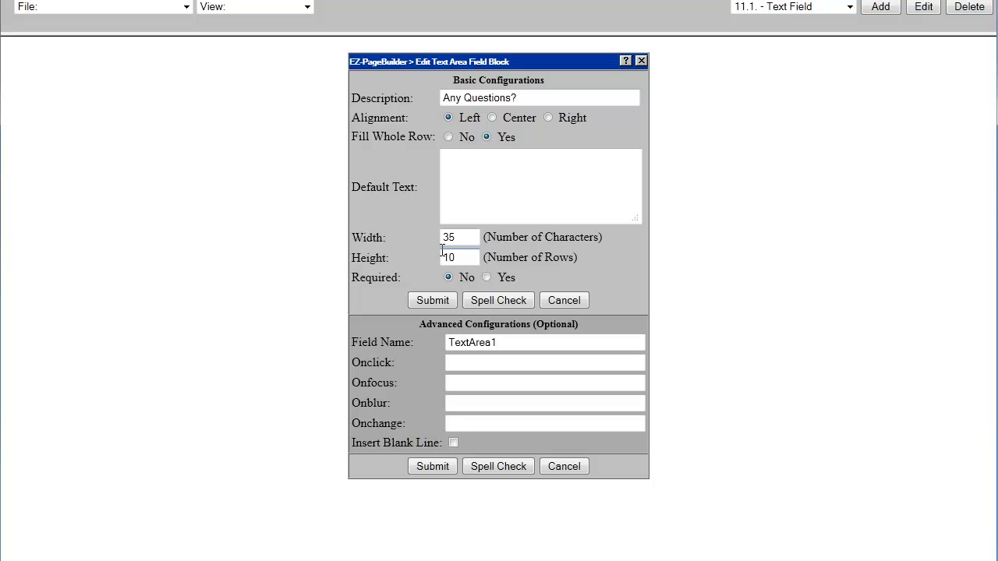
left_click(438, 304)
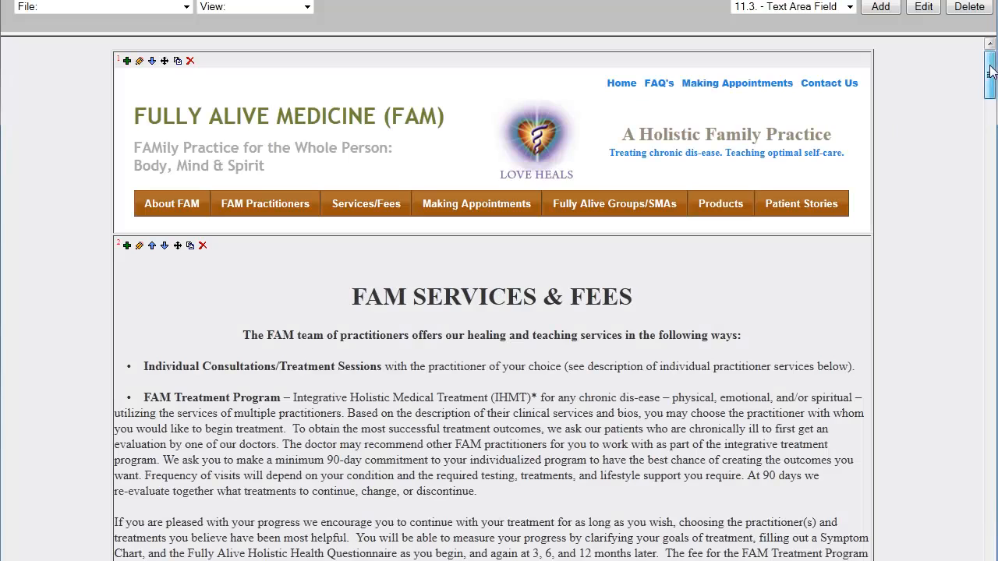
Add a Form Button block after the form's text area field, block 11.3
scroll(499, 312, "down", 20)
scroll(891, 438, "down", 2)
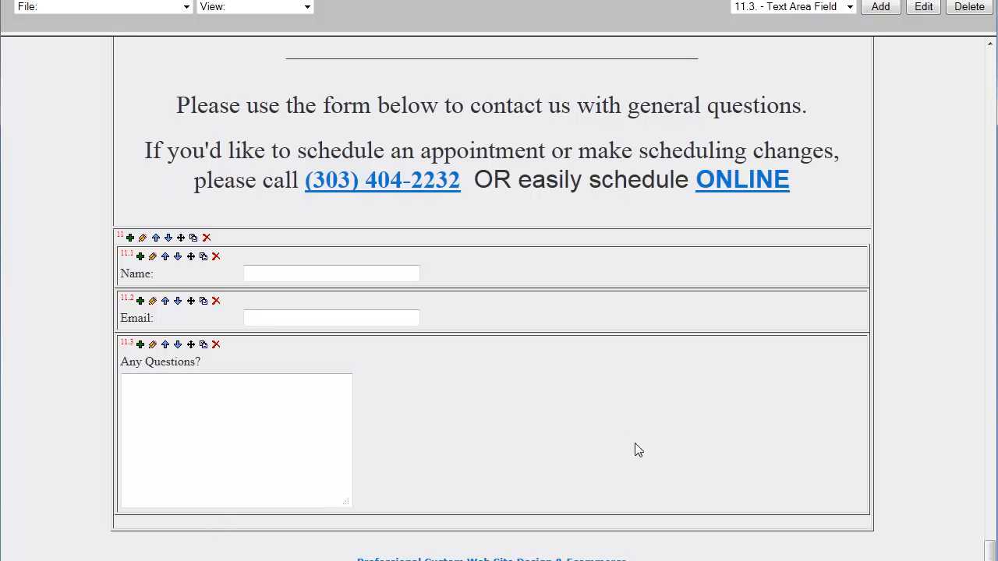
left_click(140, 350)
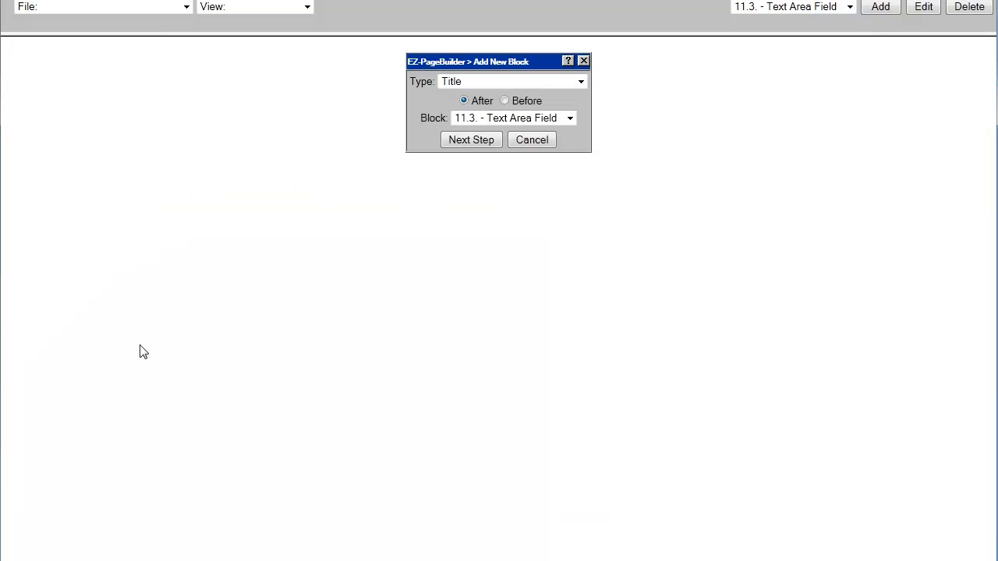
left_click(580, 82)
scroll(536, 224, "down", 7)
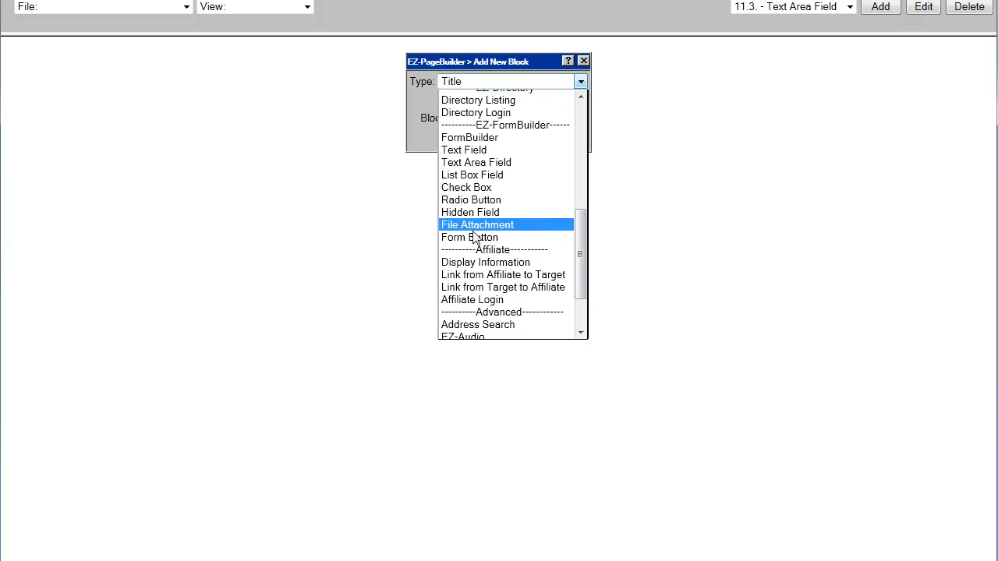
left_click(470, 239)
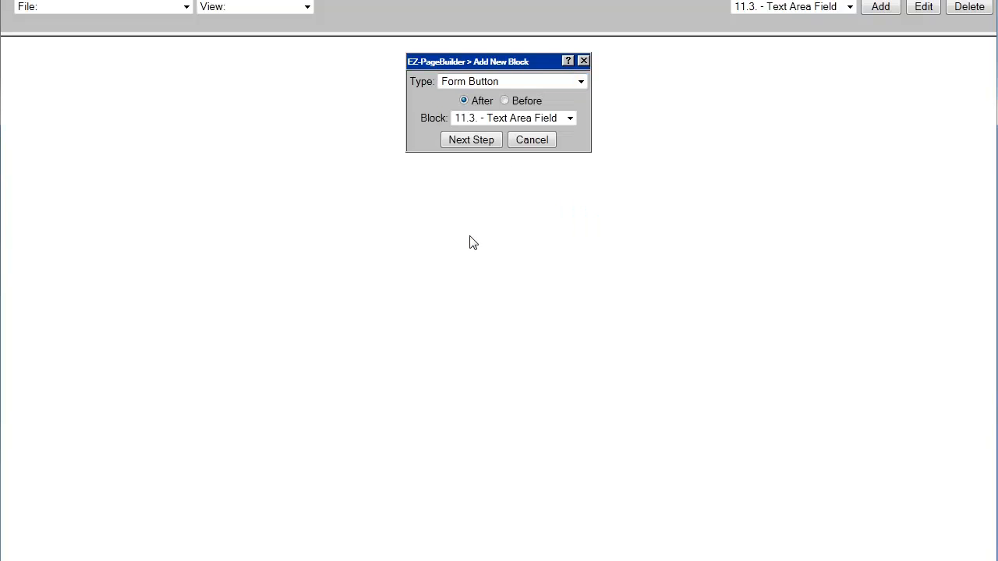
left_click(467, 142)
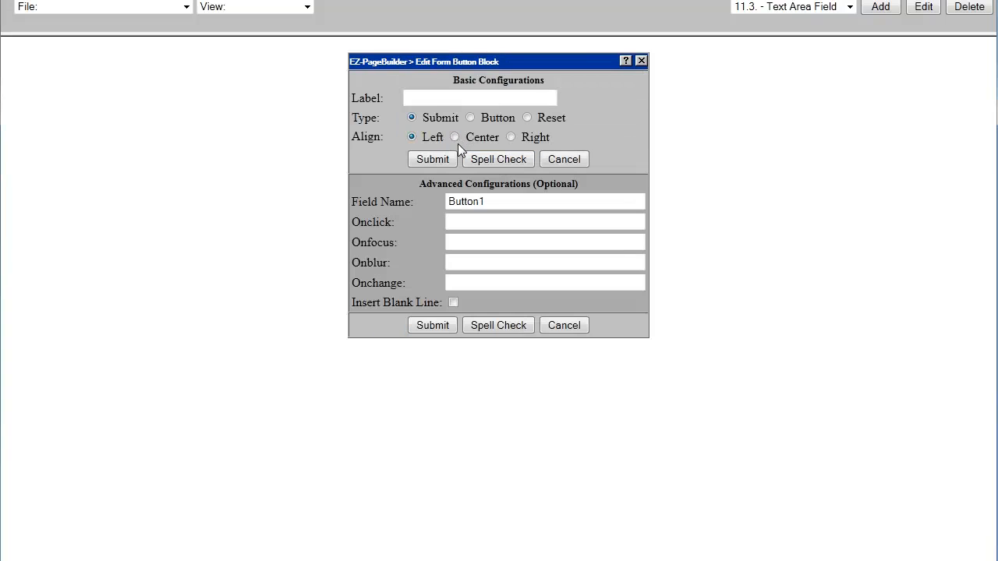
Label the form button "Submit" and submit the block
left_click(431, 97)
type("S")
key("Down")
key("Return")
left_click(432, 159)
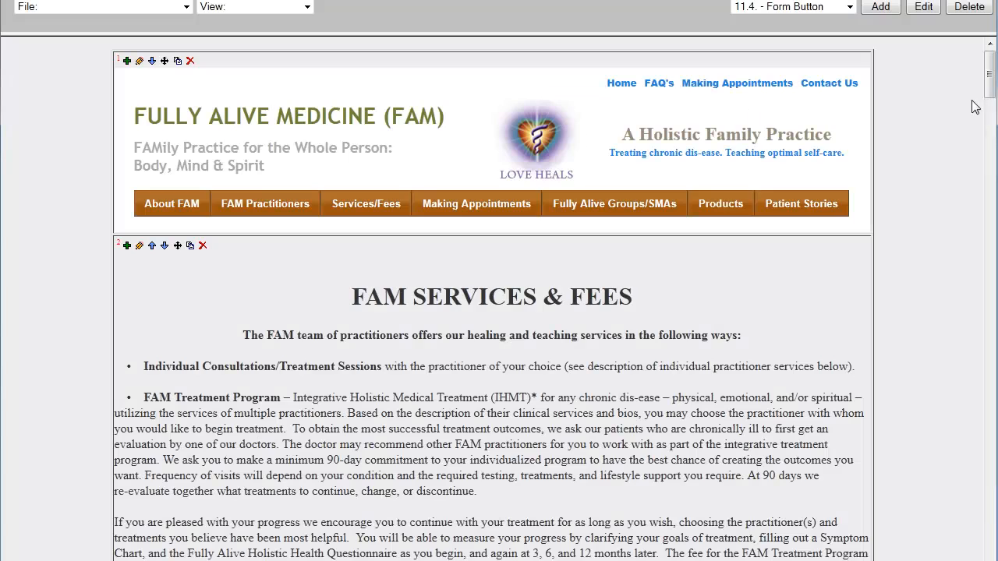
Add a Layout Manager block in Columns style before the Start FormBuilder block and move the form up into it
left_click_drag(989, 74, 989, 550)
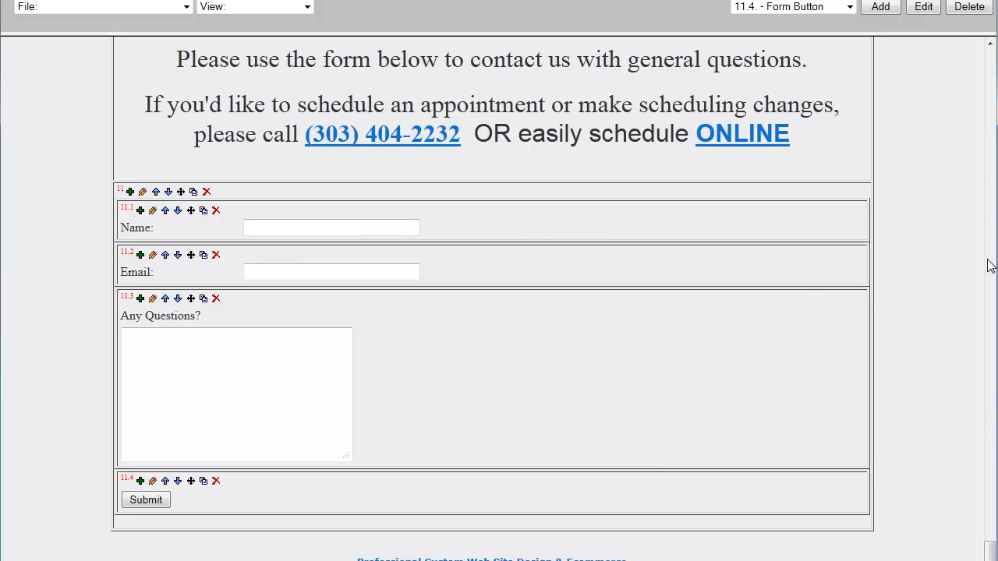
scroll(976, 552, "up", 2)
scroll(977, 552, "down", 2)
left_click(131, 193)
left_click(581, 81)
left_click_drag(580, 127, 590, 305)
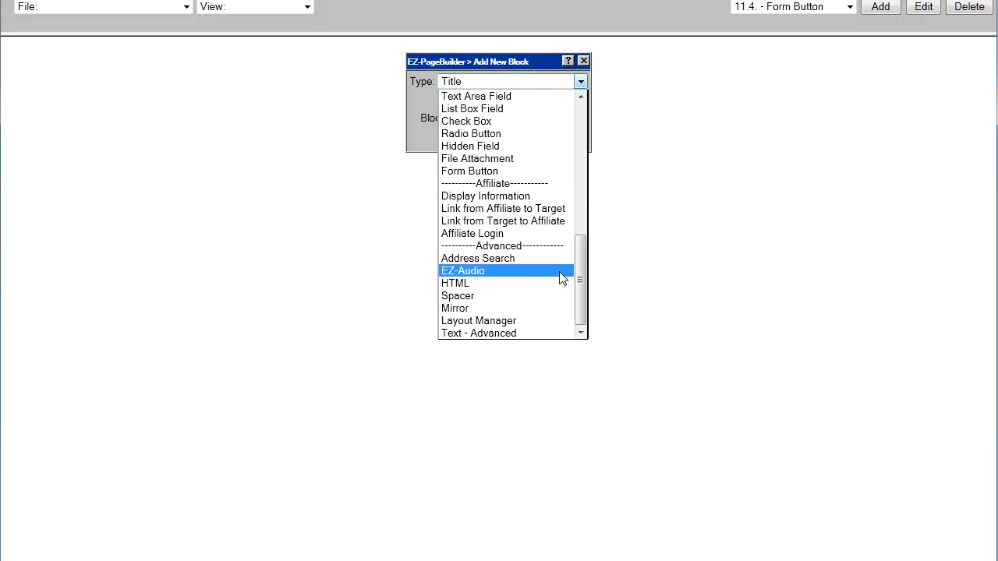
left_click(475, 320)
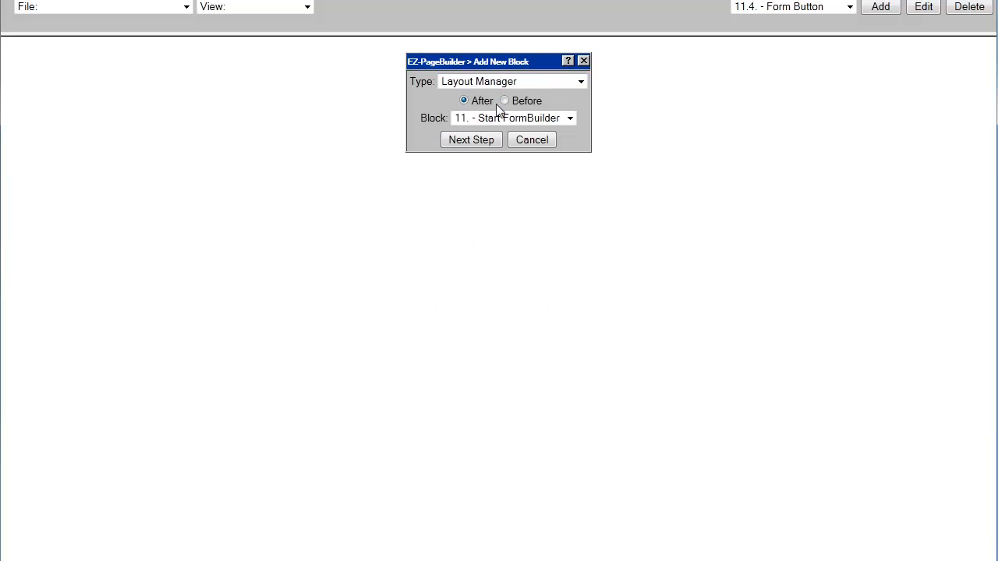
left_click(505, 100)
left_click(473, 141)
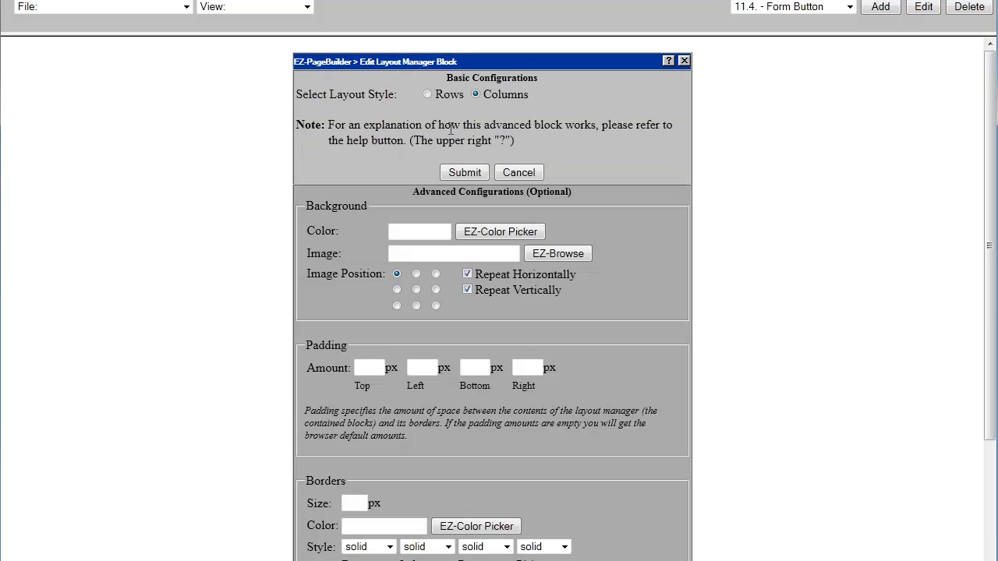
left_click(465, 172)
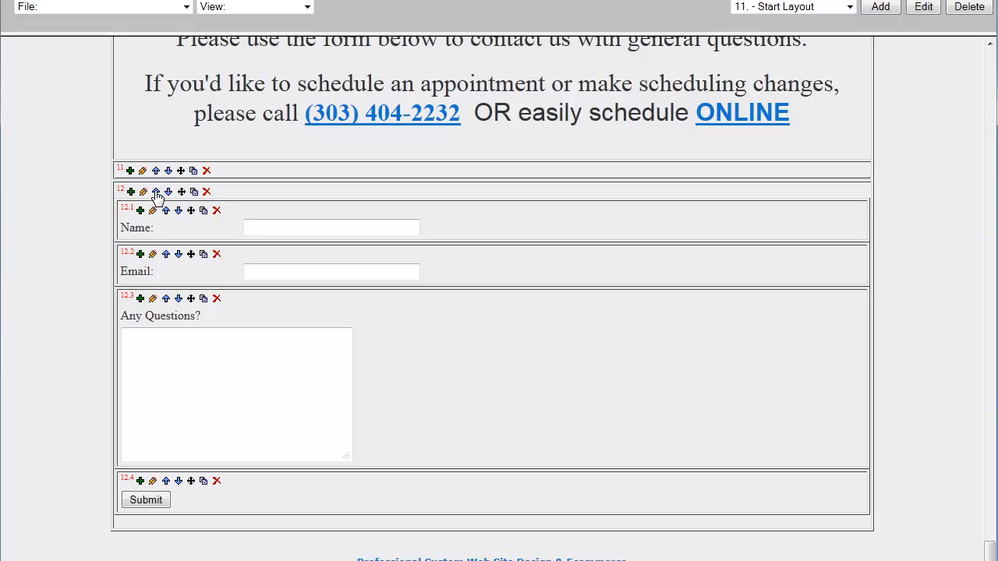
left_click(157, 194)
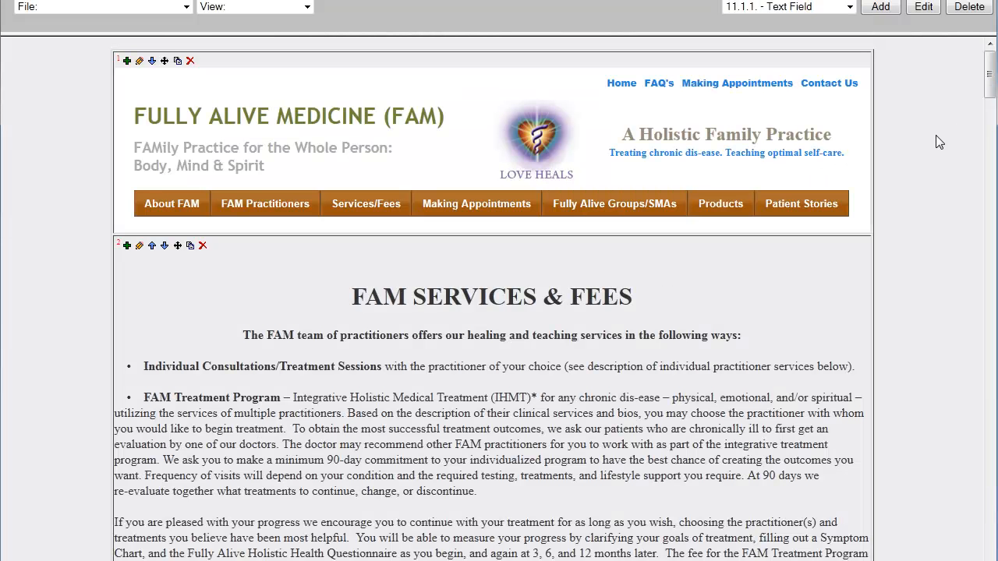
Add a Spacer block after the Start Layout block, block 11
left_click_drag(989, 82, 989, 546)
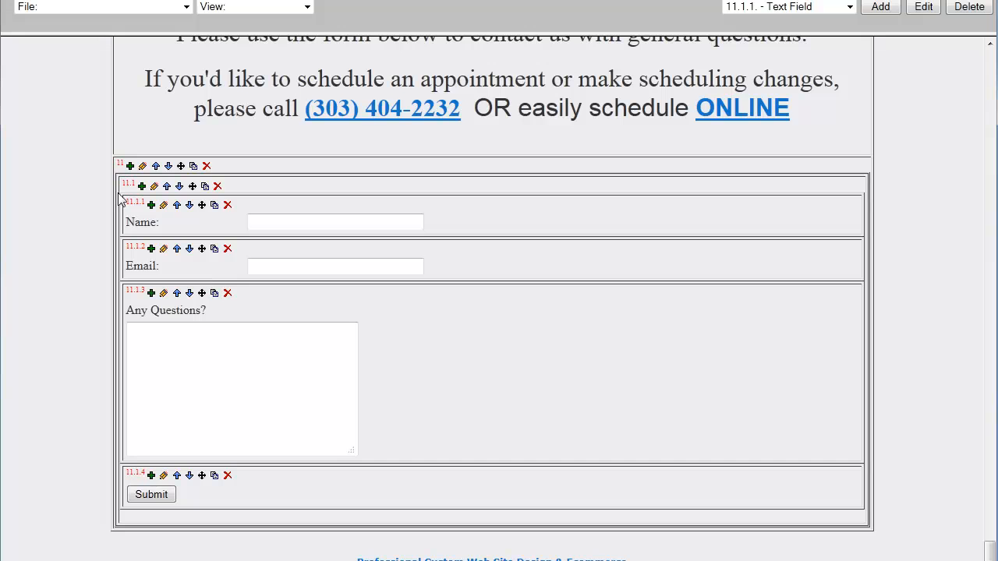
left_click(130, 166)
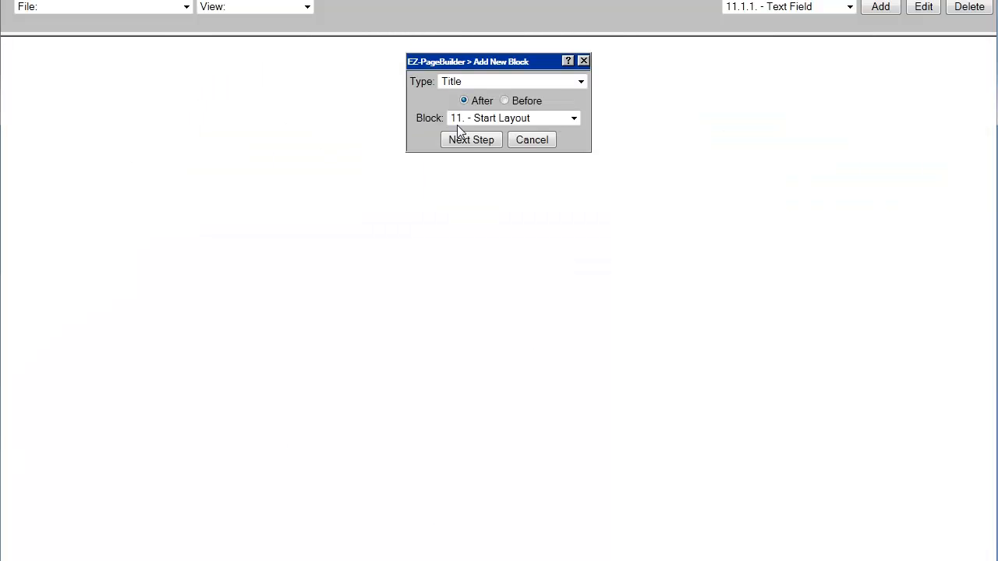
left_click(580, 81)
left_click_drag(580, 158, 601, 305)
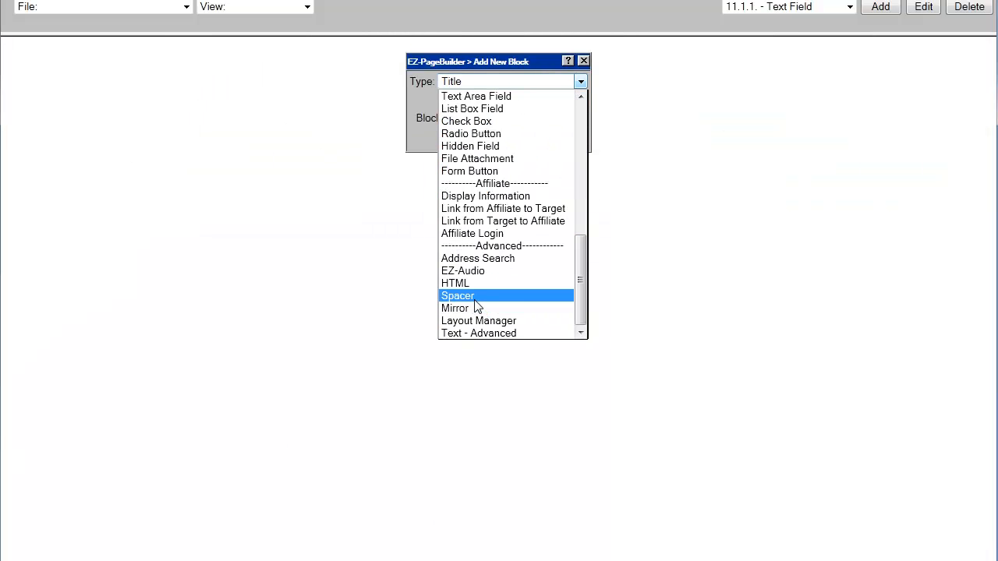
left_click(453, 296)
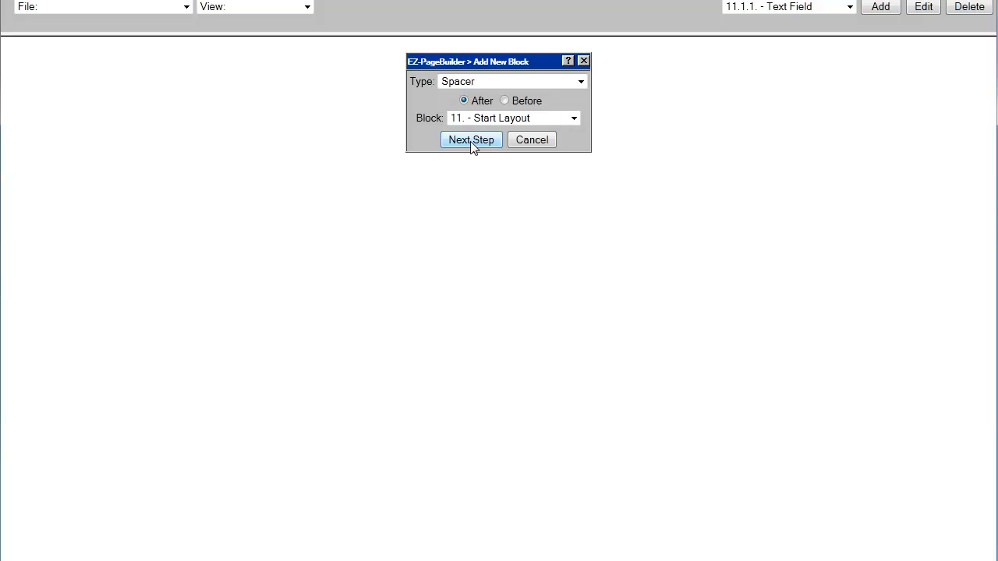
left_click(472, 141)
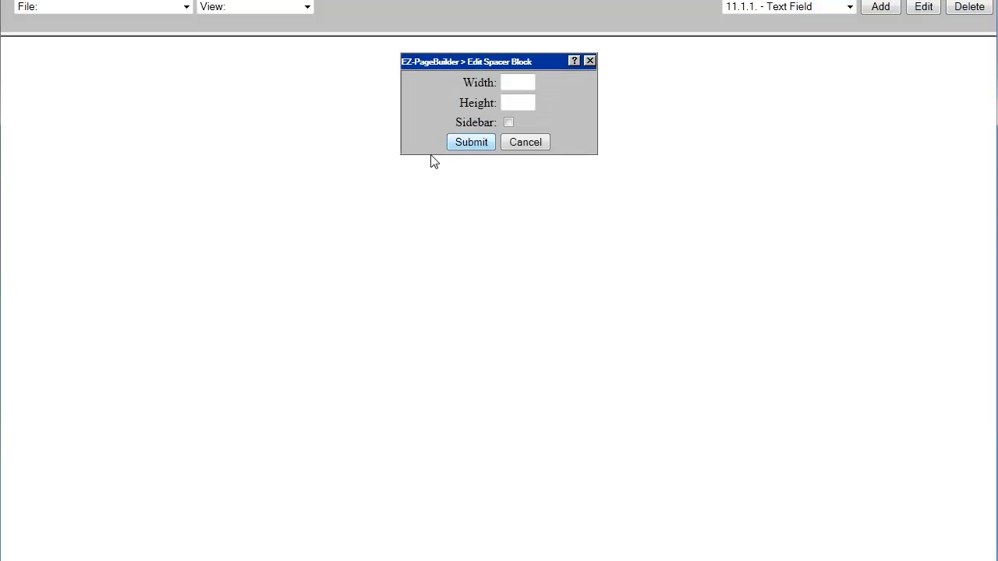
Set the spacer's width to 350 and submit the block
left_click(528, 86)
left_click(528, 86)
type("35")
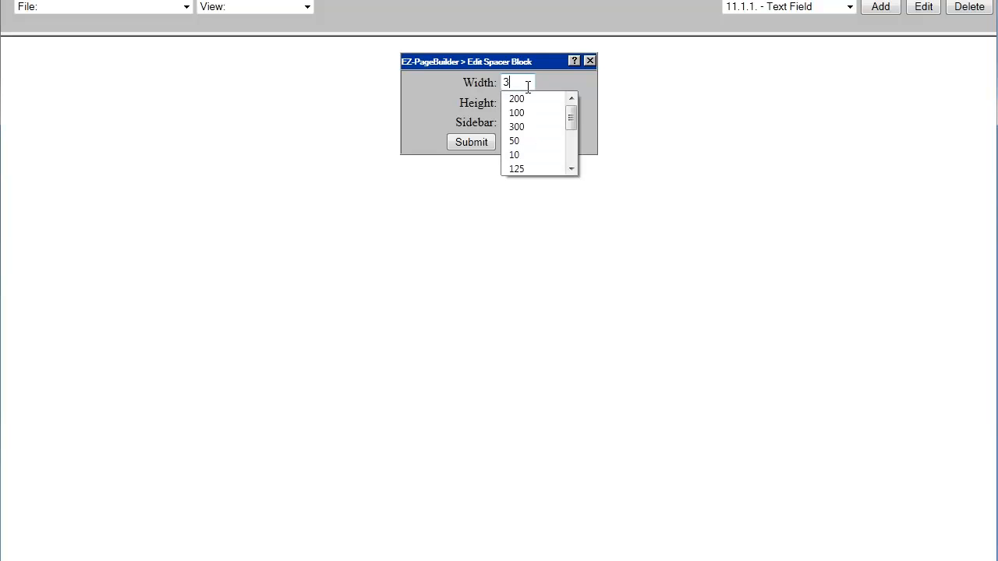
left_click(521, 99)
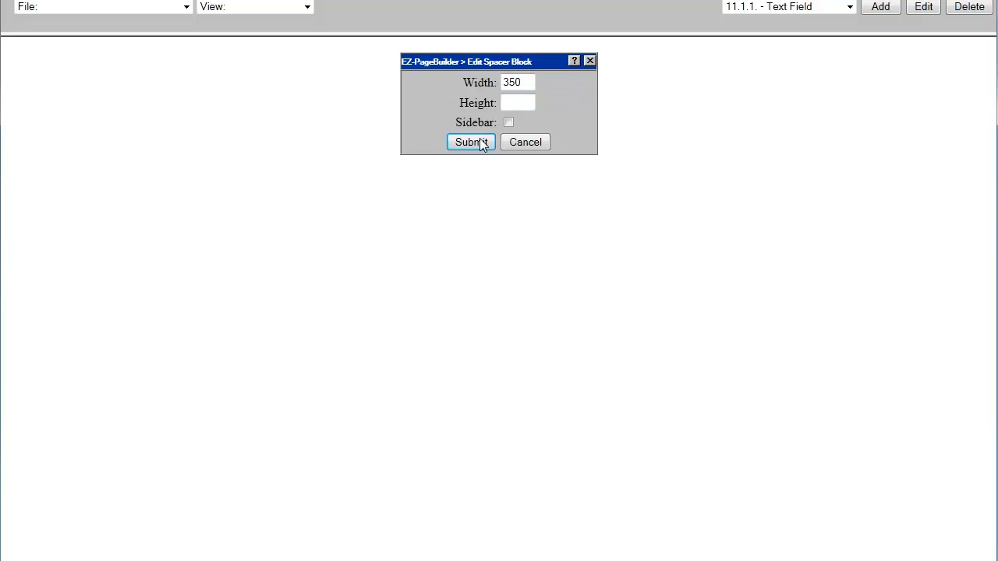
left_click(476, 141)
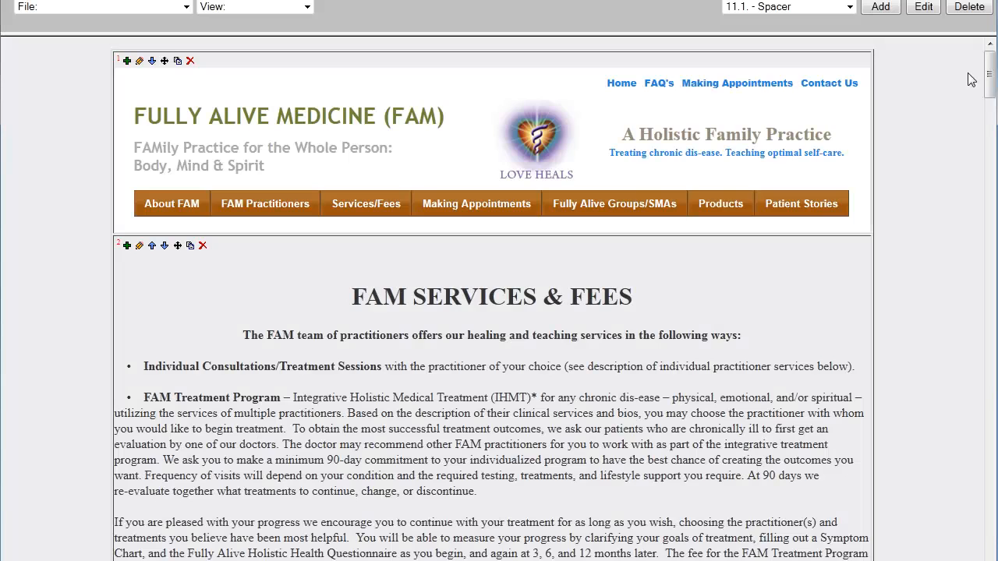
Add a second Spacer block after the End FormBuilder block, 11.2
left_click_drag(990, 68, 964, 558)
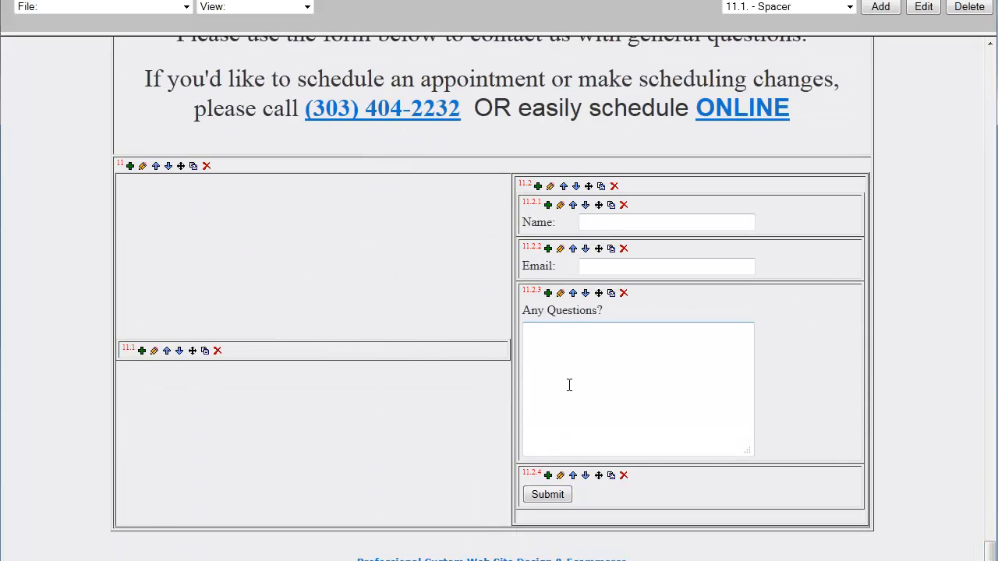
left_click(548, 476)
left_click(581, 82)
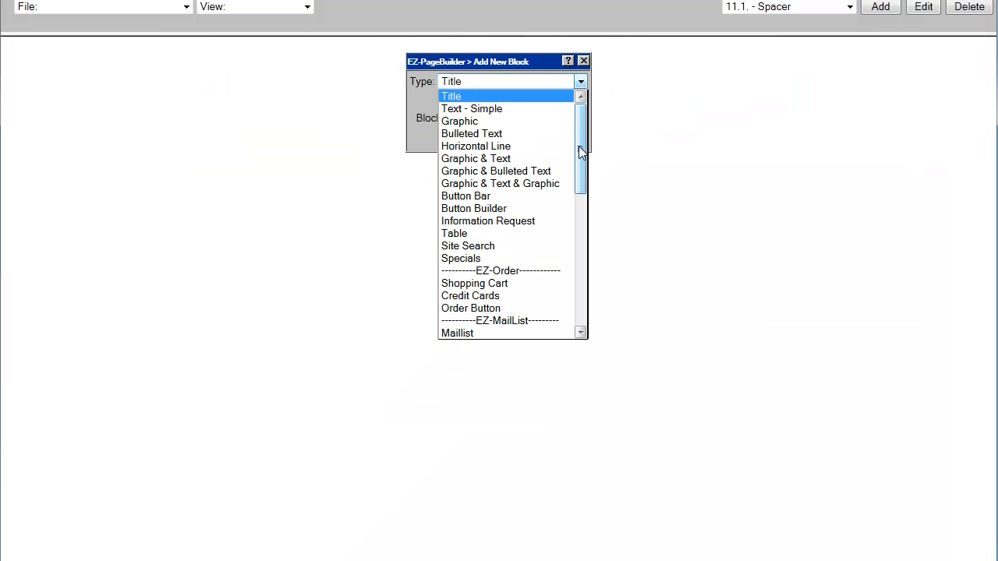
left_click_drag(581, 152, 585, 341)
left_click(565, 293)
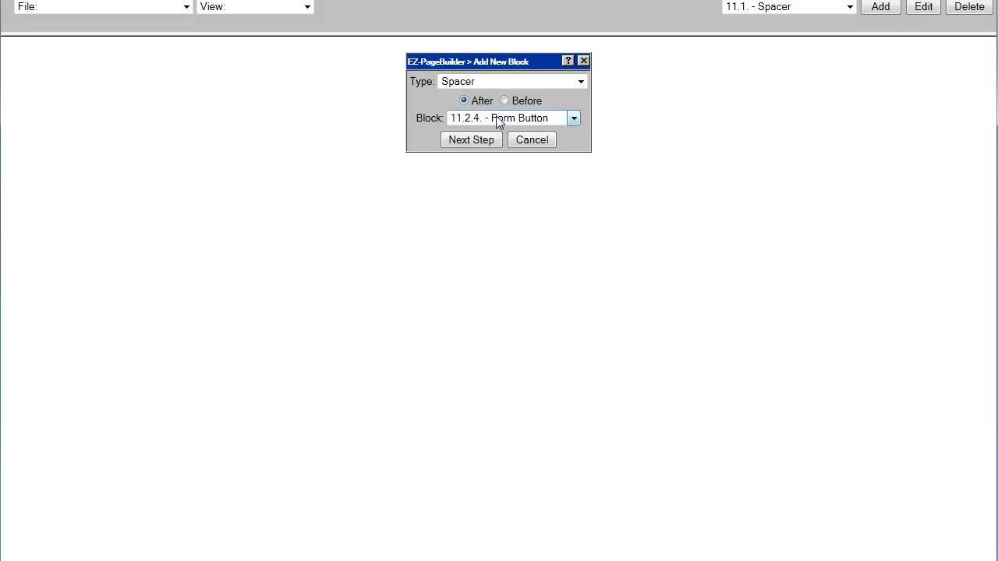
left_click(495, 119)
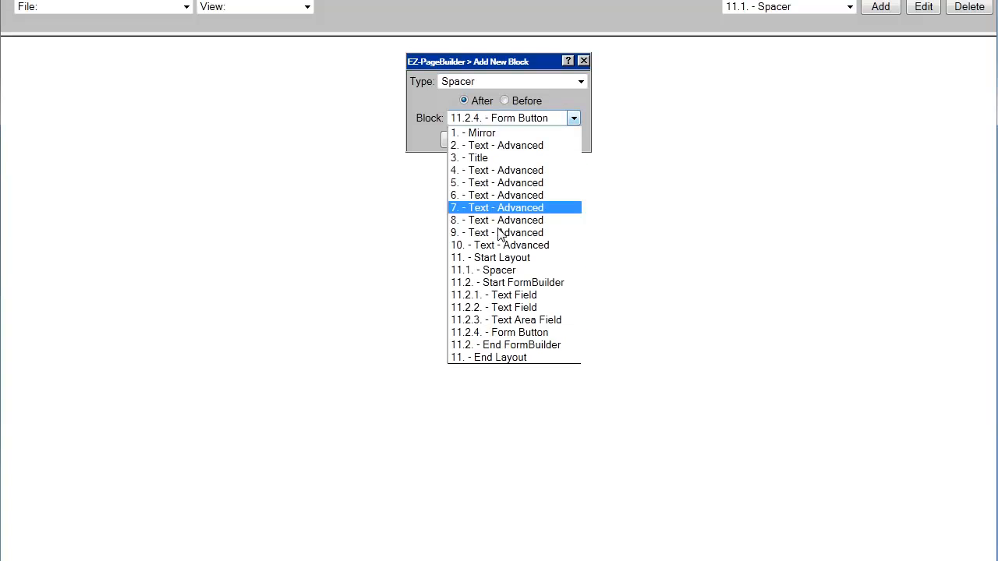
left_click(511, 348)
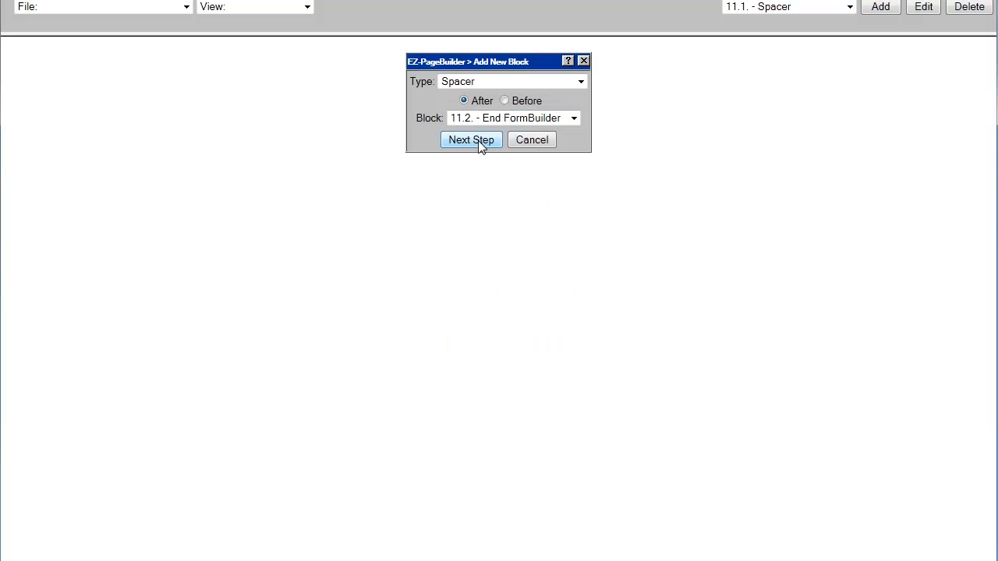
left_click(470, 140)
Set the second spacer's width to 250 and submit the block
left_click(515, 81)
type("250")
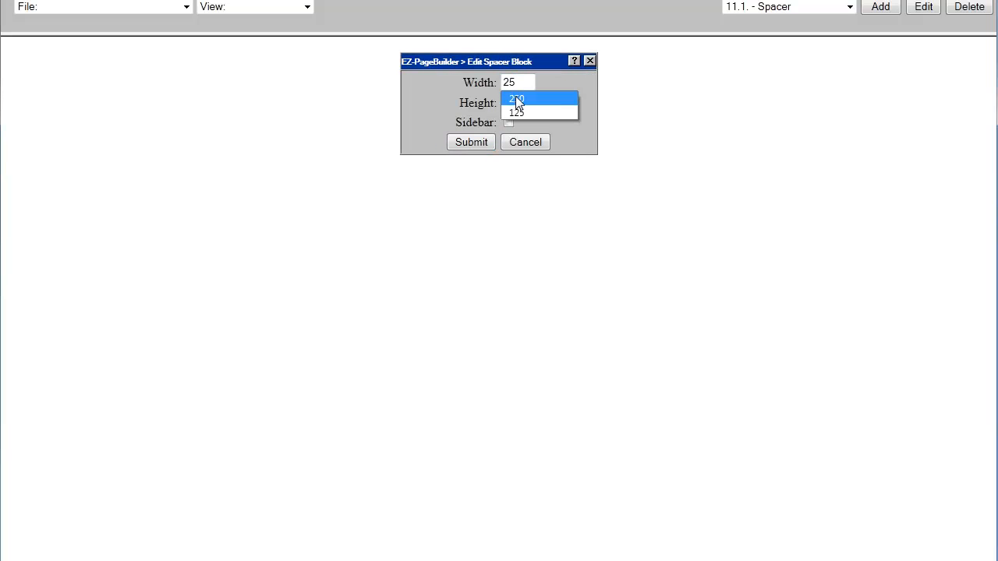
left_click(470, 141)
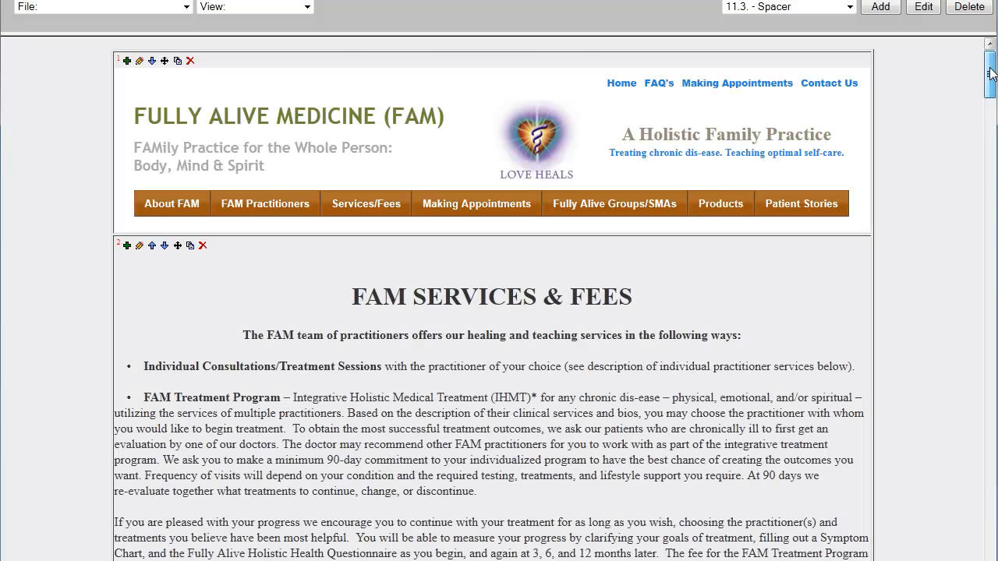
Edit the width of the spacer before the form, block 11.1, and submit the block
left_click_drag(990, 82, 990, 538)
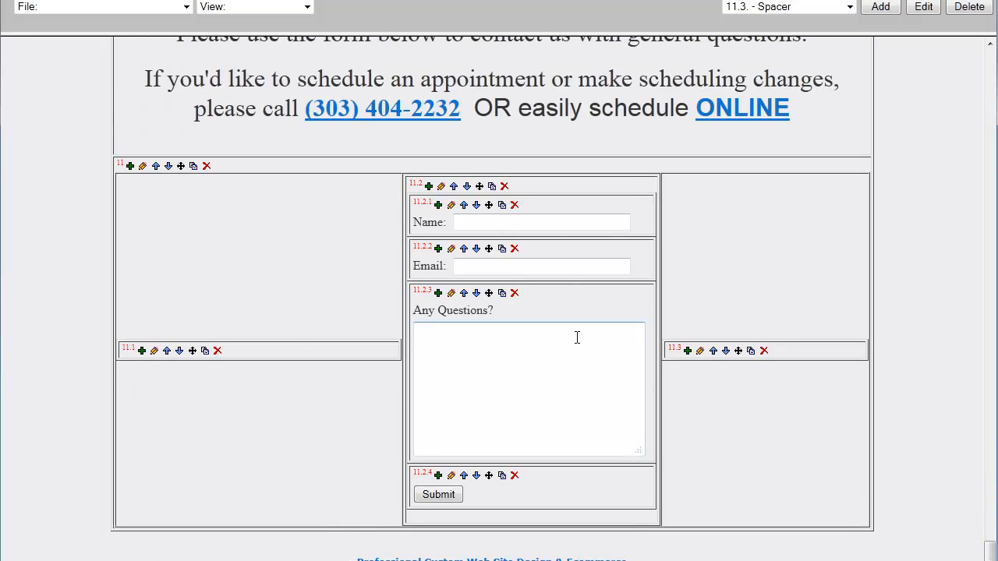
left_click(155, 351)
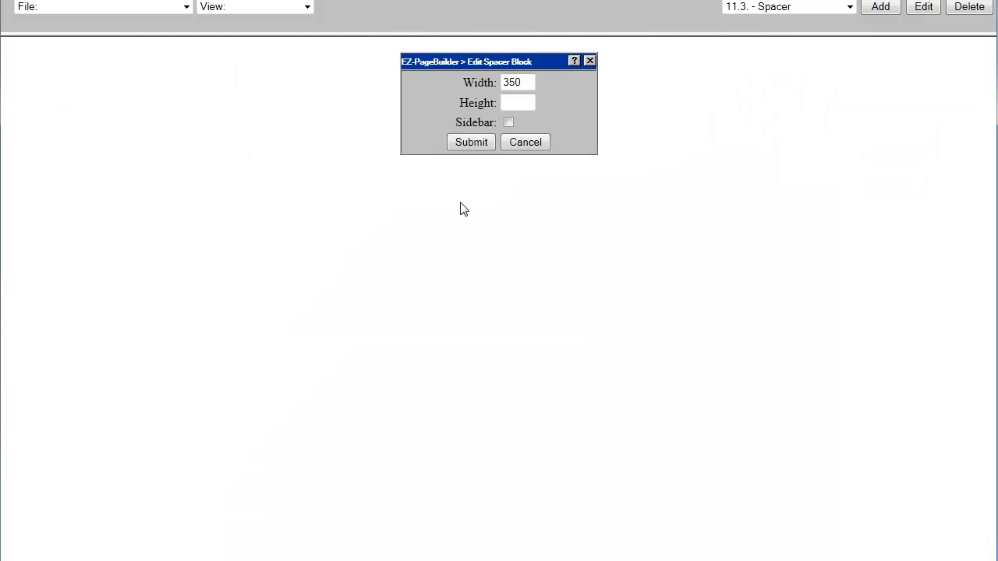
left_click(516, 82)
key("BackSpace")
type("0")
left_click(470, 142)
Preview the page to examine the contact form's horizontal placement at its end, and return to the page editor
left_click(306, 7)
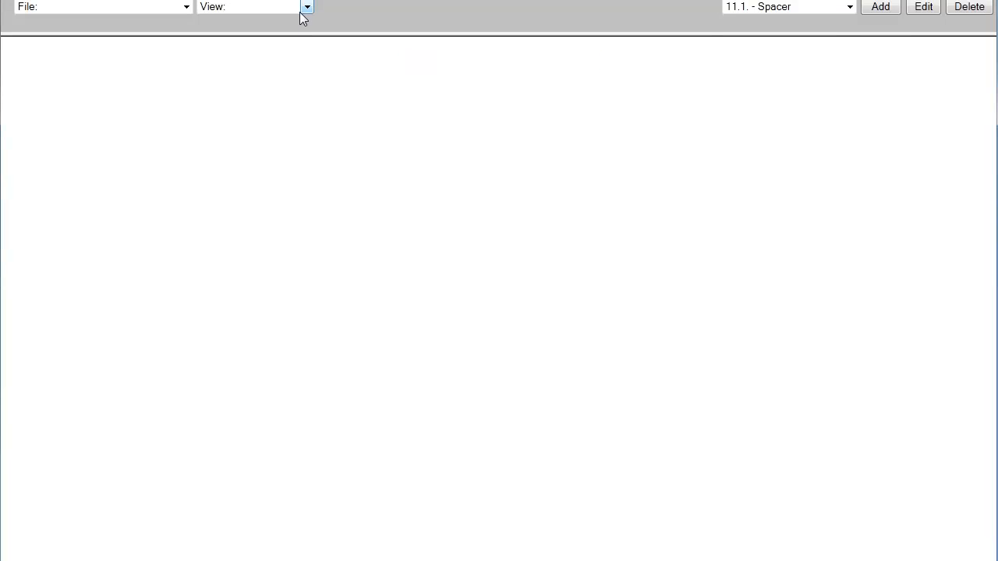
left_click(277, 49)
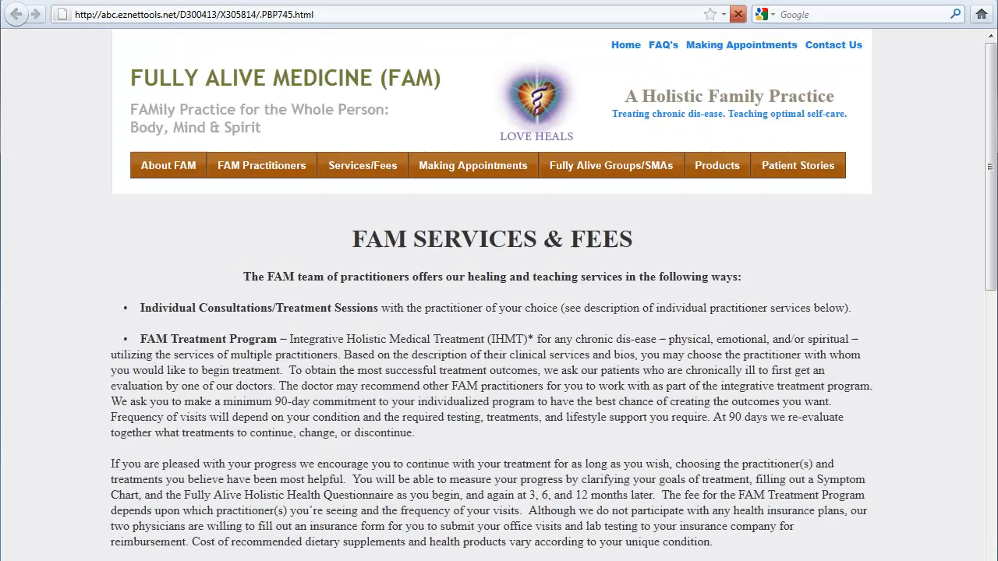
left_click_drag(989, 95, 988, 553)
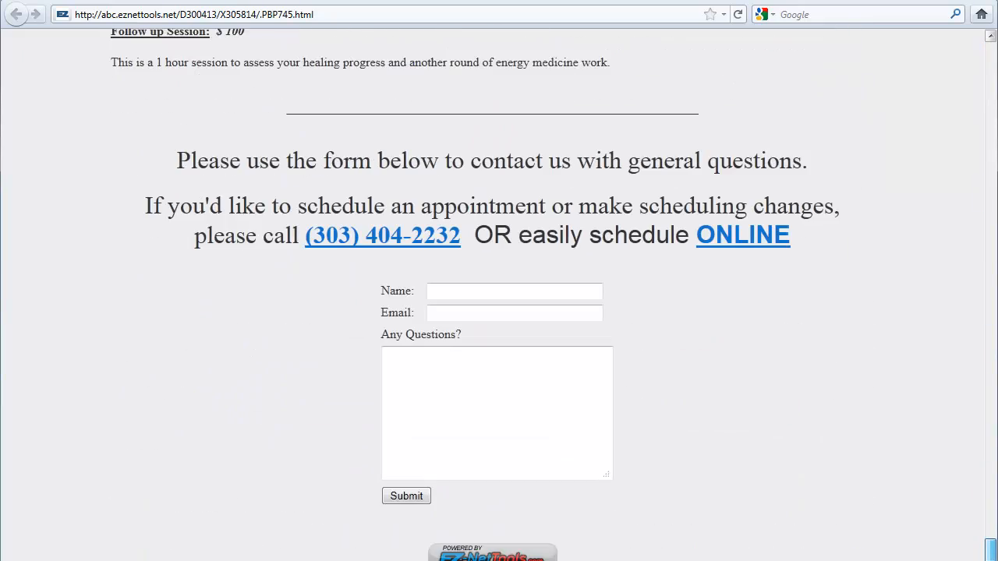
mouse_move(990, 550)
left_mouse_down()
mouse_move(989, 534)
mouse_move(990, 550)
left_mouse_up()
scroll(499, 312, "up", 2)
scroll(499, 312, "down", 2)
left_click_drag(989, 550, 989, 113)
key("alt+Left")
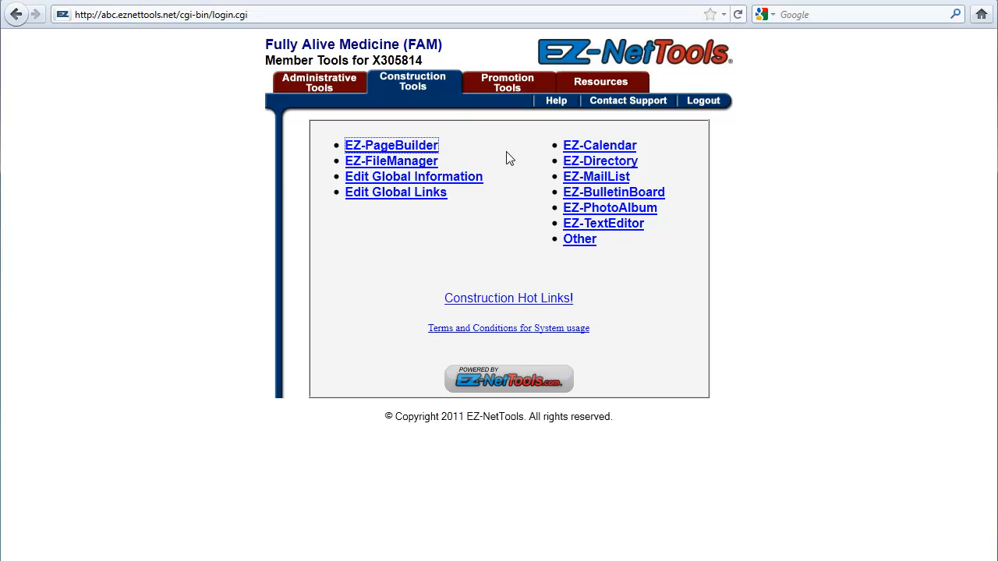
key("alt+Right")
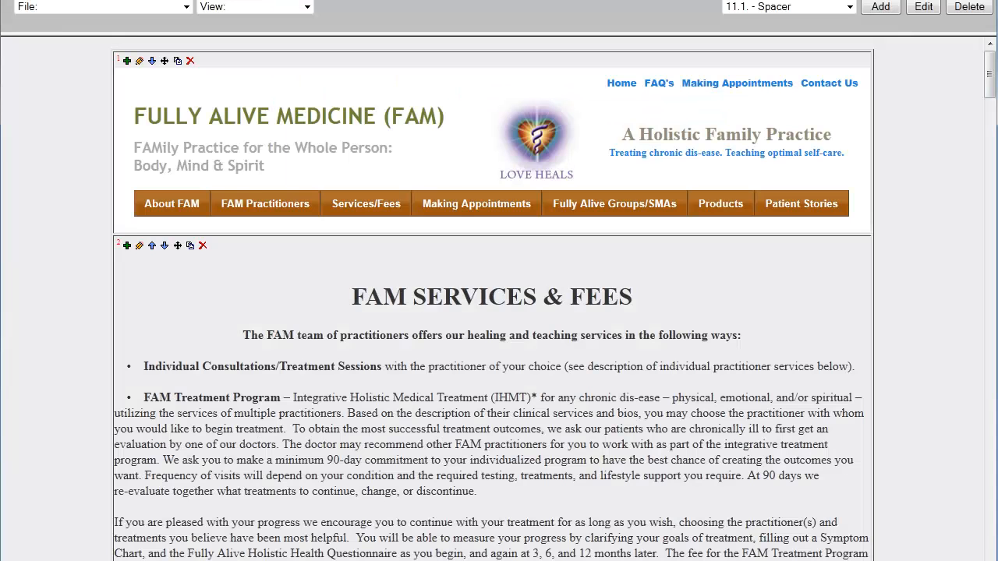
Set the alignment of the form's Submit button, block 11.2.4, to Center and submit the block
left_click_drag(990, 75, 989, 545)
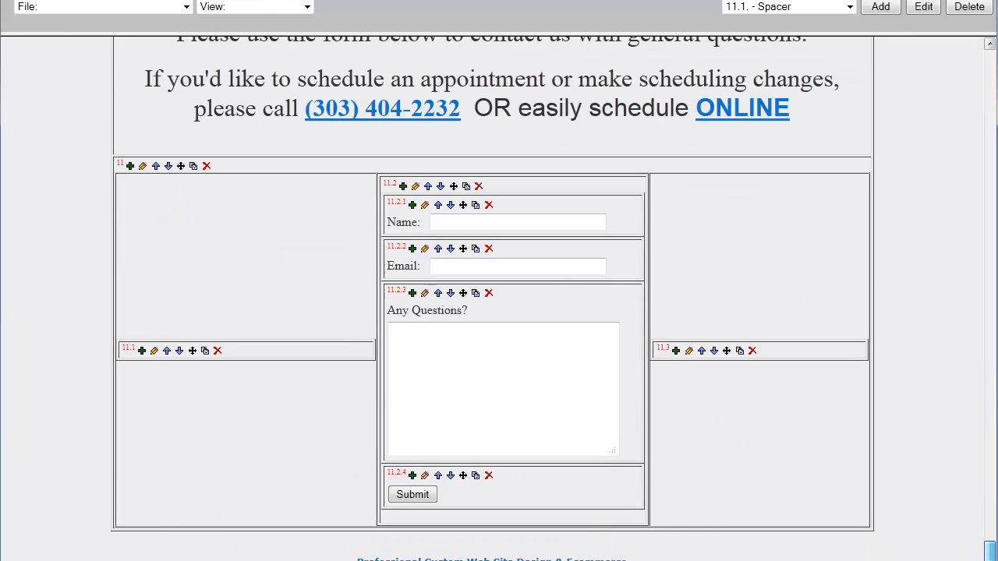
left_click(424, 475)
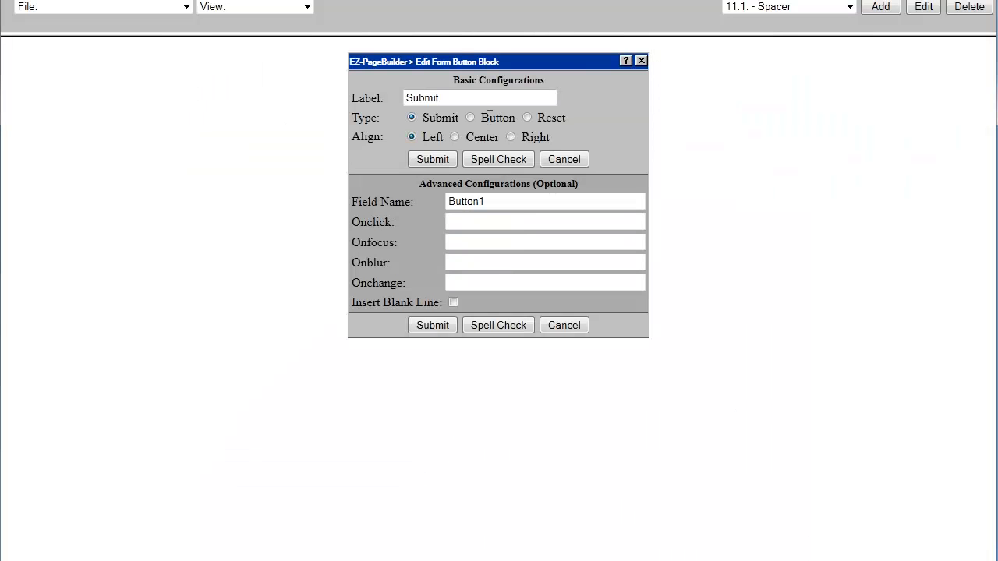
left_click(452, 136)
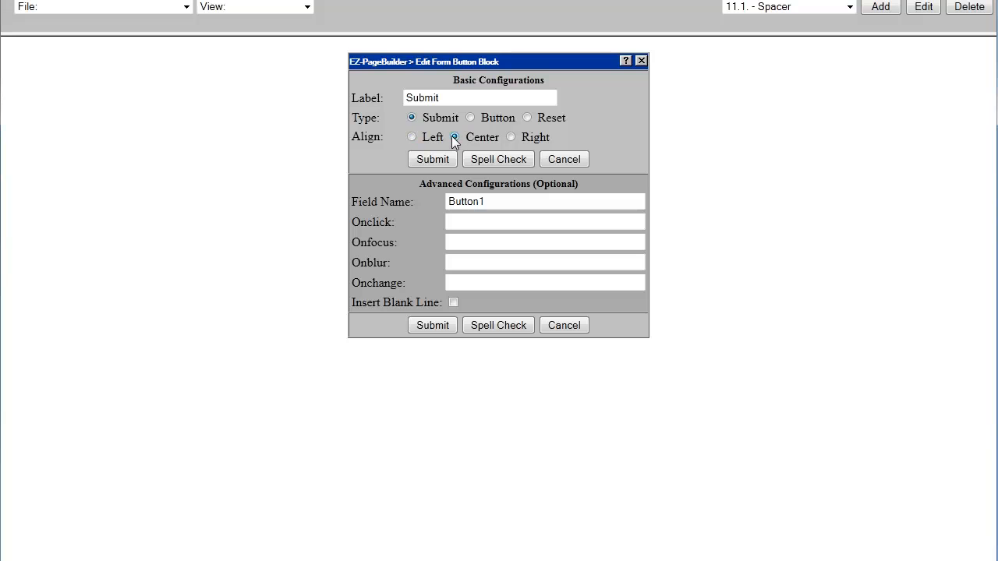
left_click(435, 328)
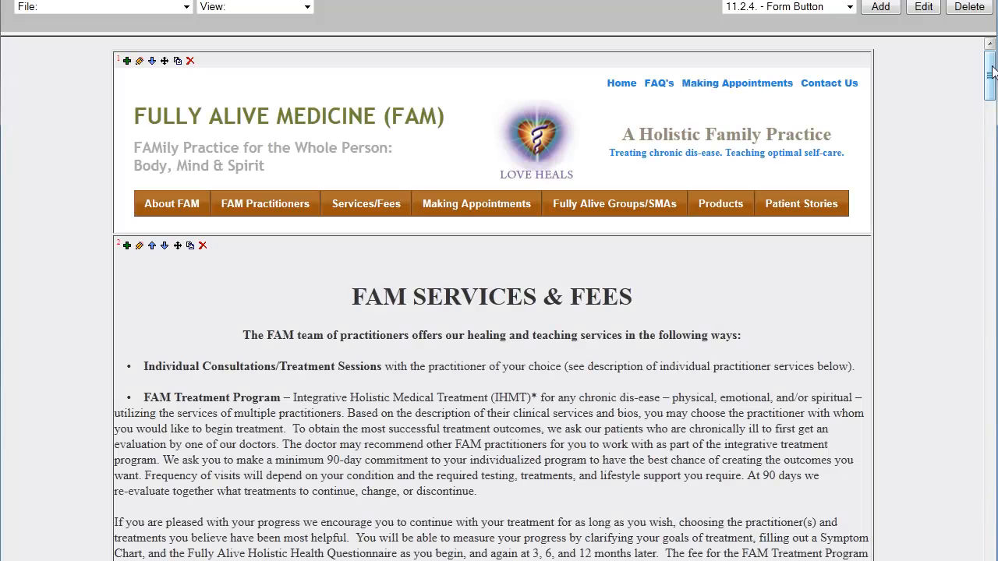
left_click_drag(991, 66, 966, 551)
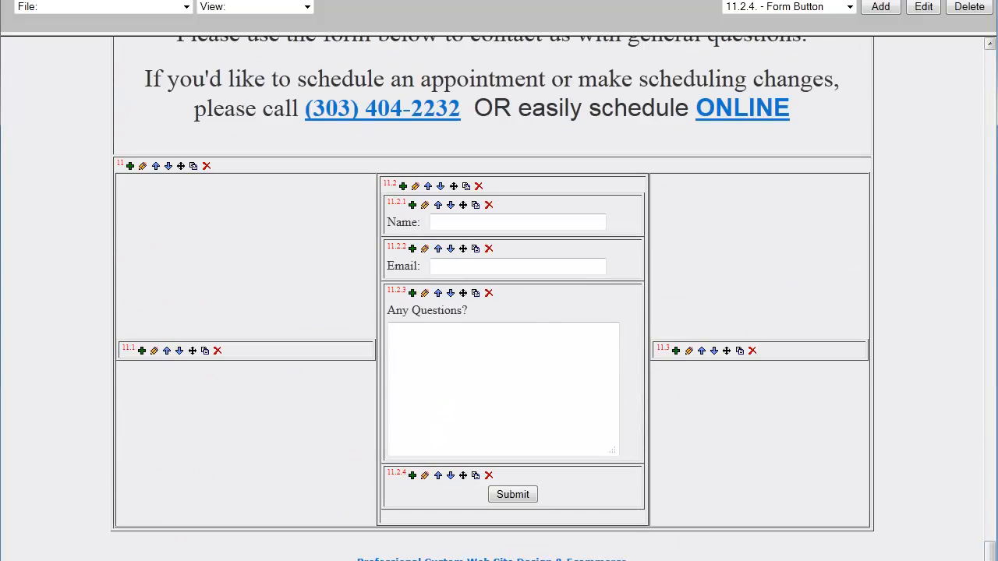
left_click(70, 8)
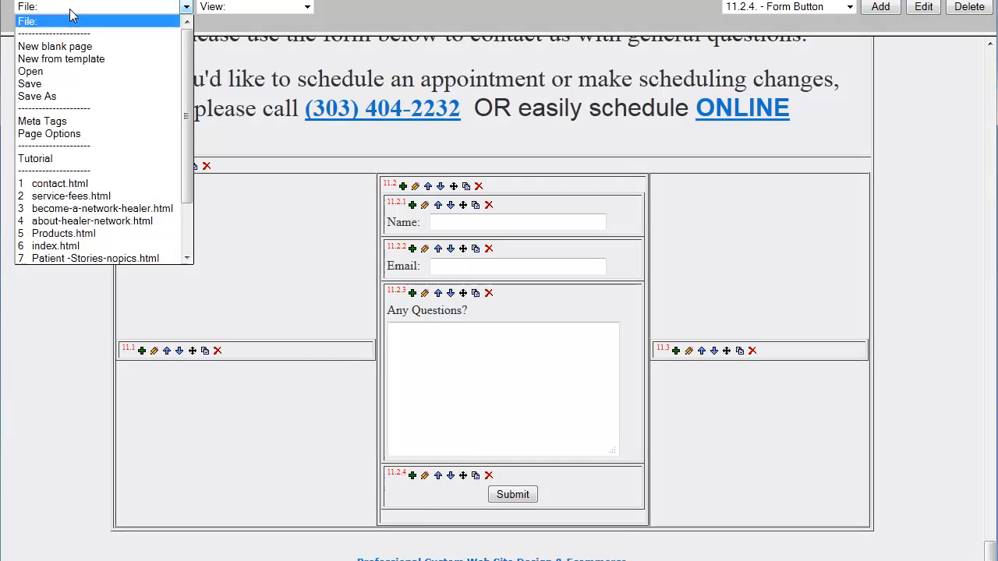
left_click(327, 6)
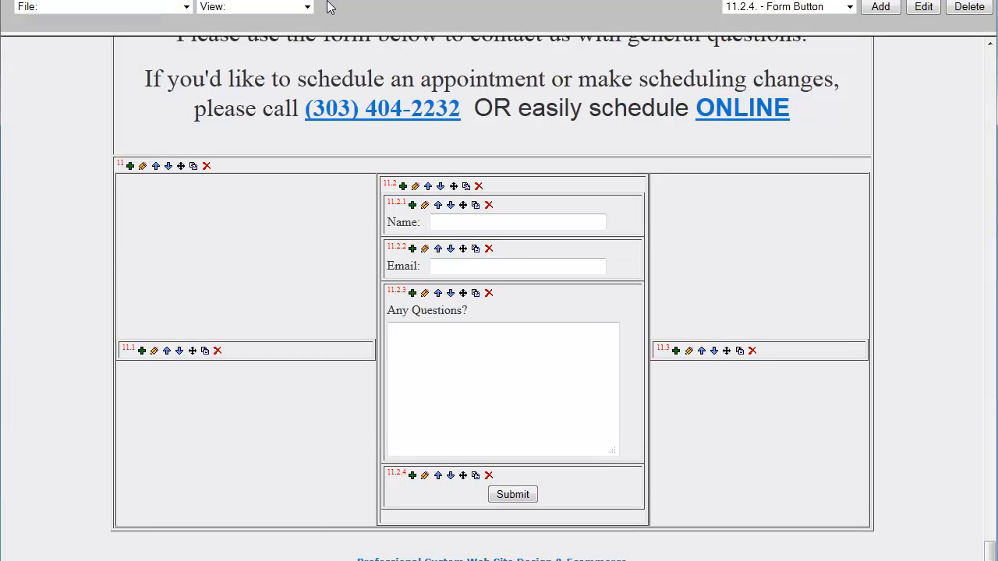